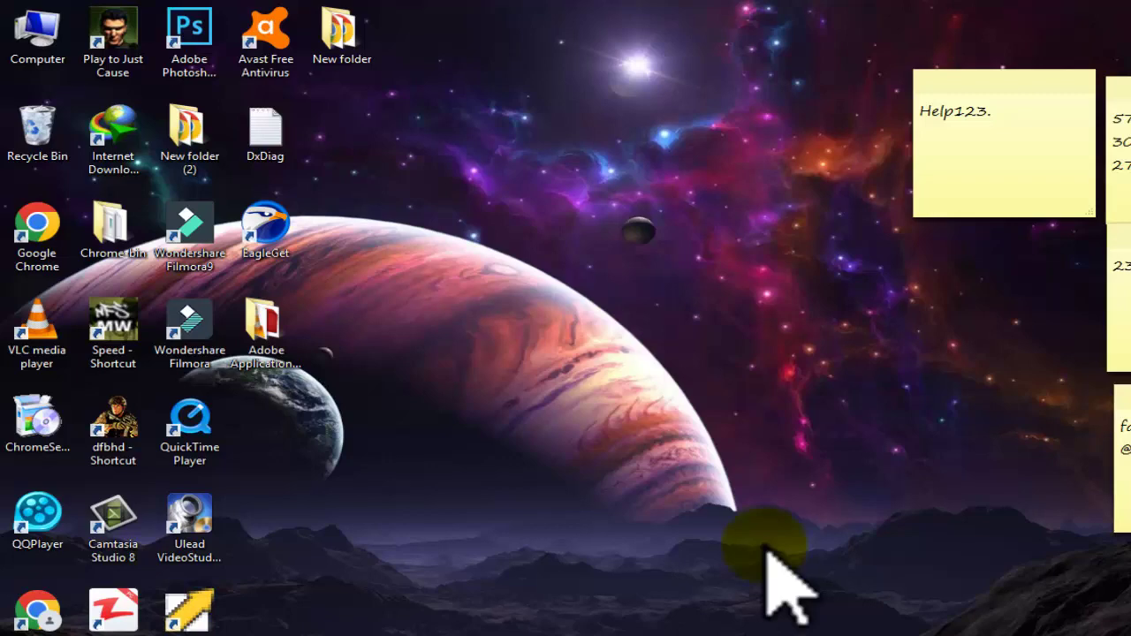
Choose Personalize from the desktop's right-click menu
right_click(714, 363)
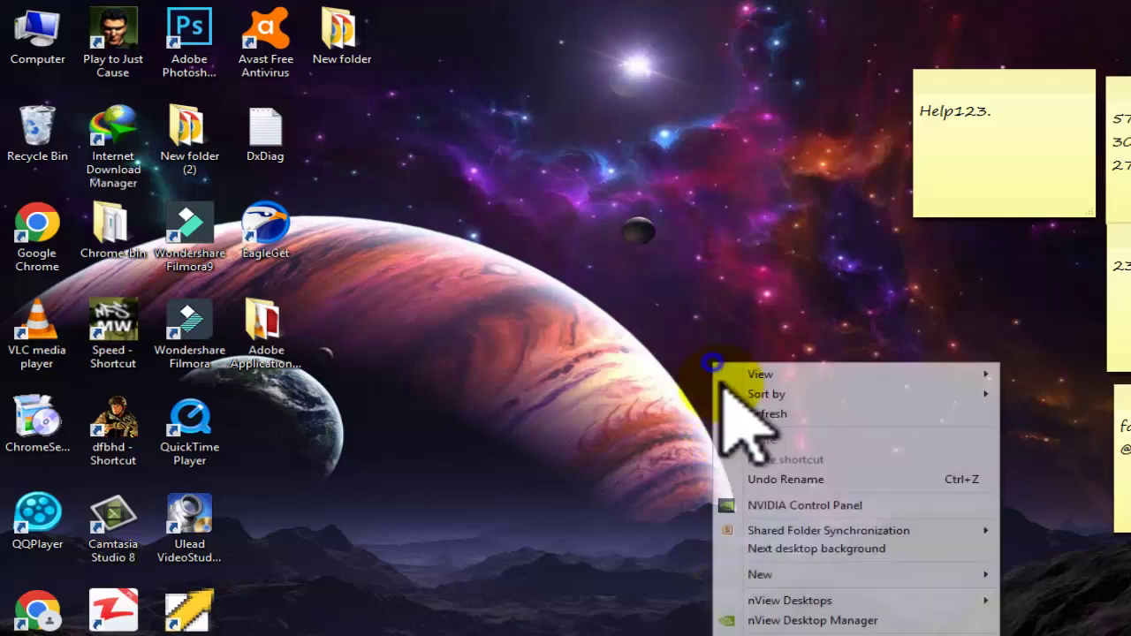
right_click(520, 355)
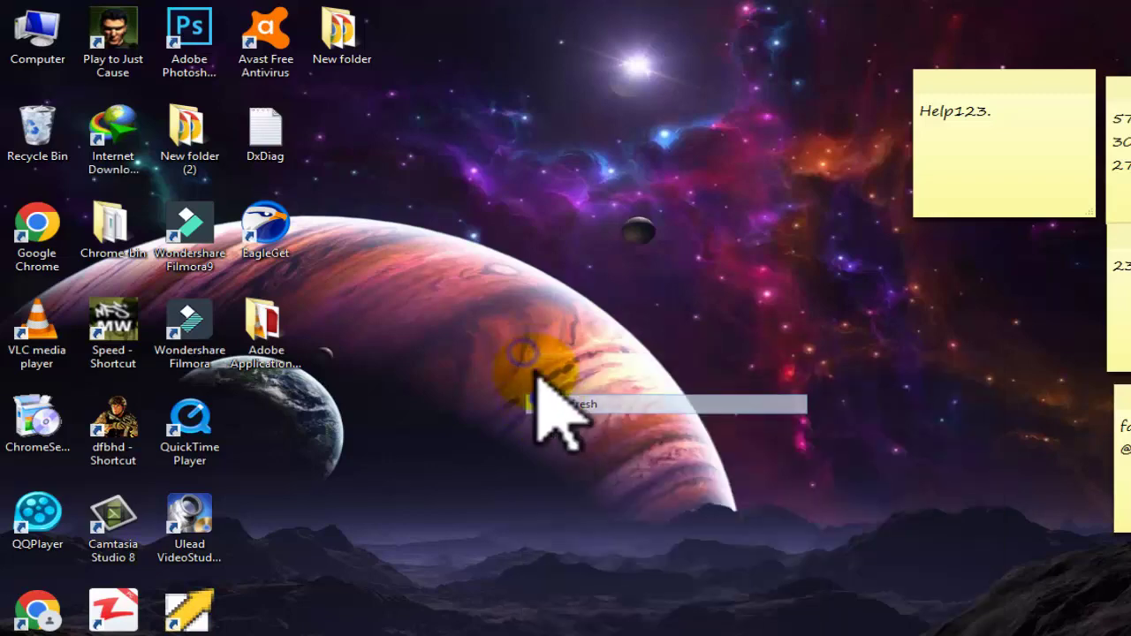
right_click(508, 316)
right_click(549, 304)
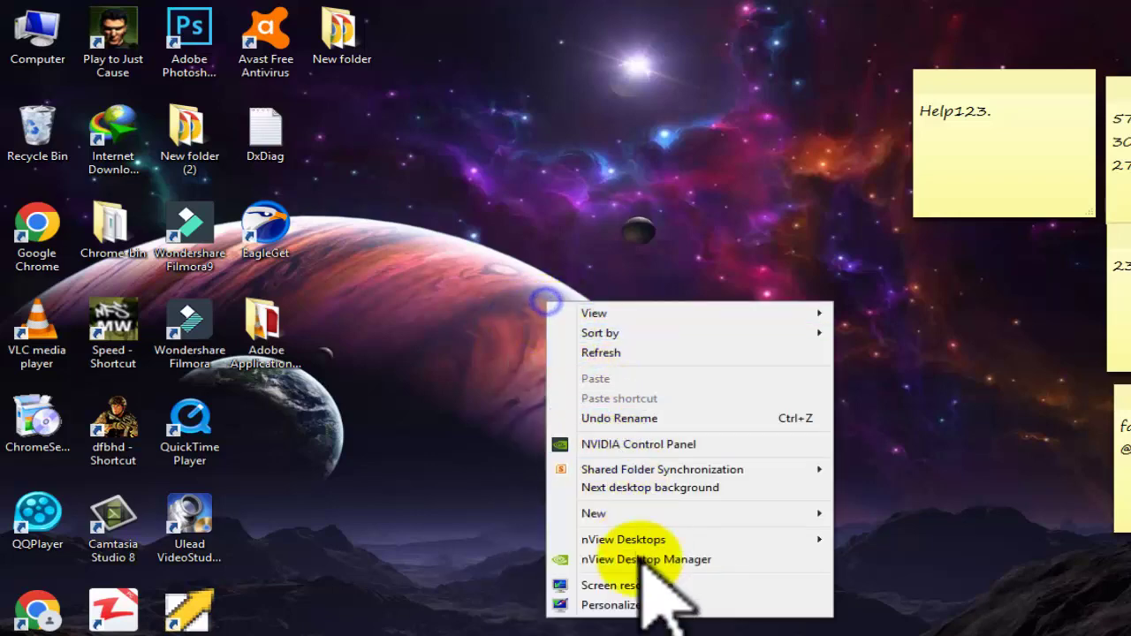
left_click(631, 607)
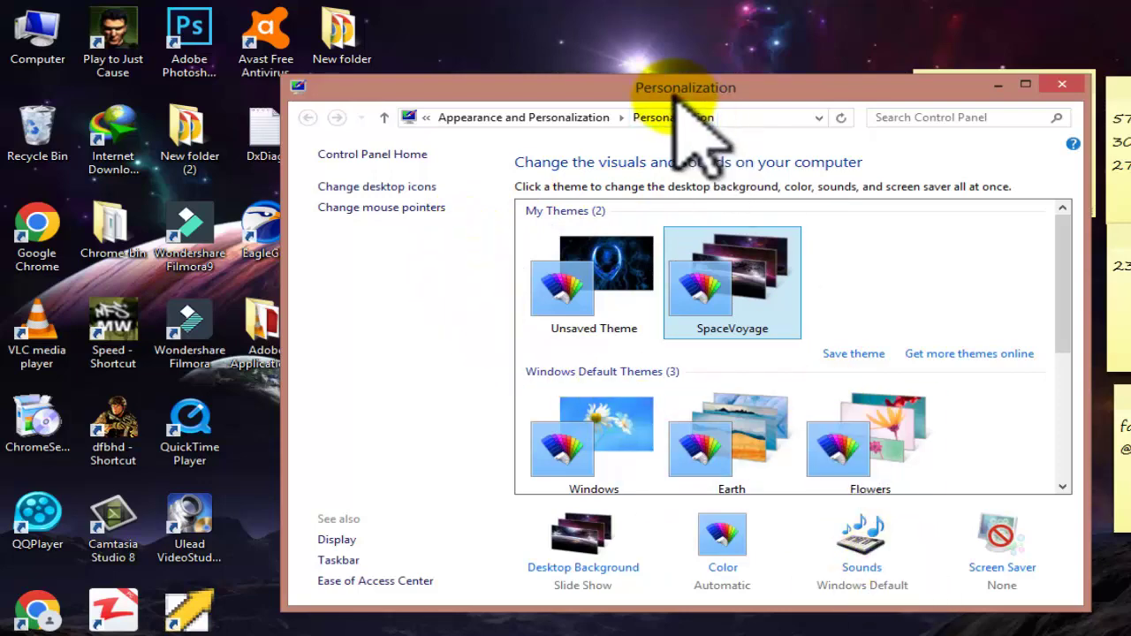
Drag the Personalization window by its title bar toward the upper left of the screen
left_click_drag(676, 93, 524, 43)
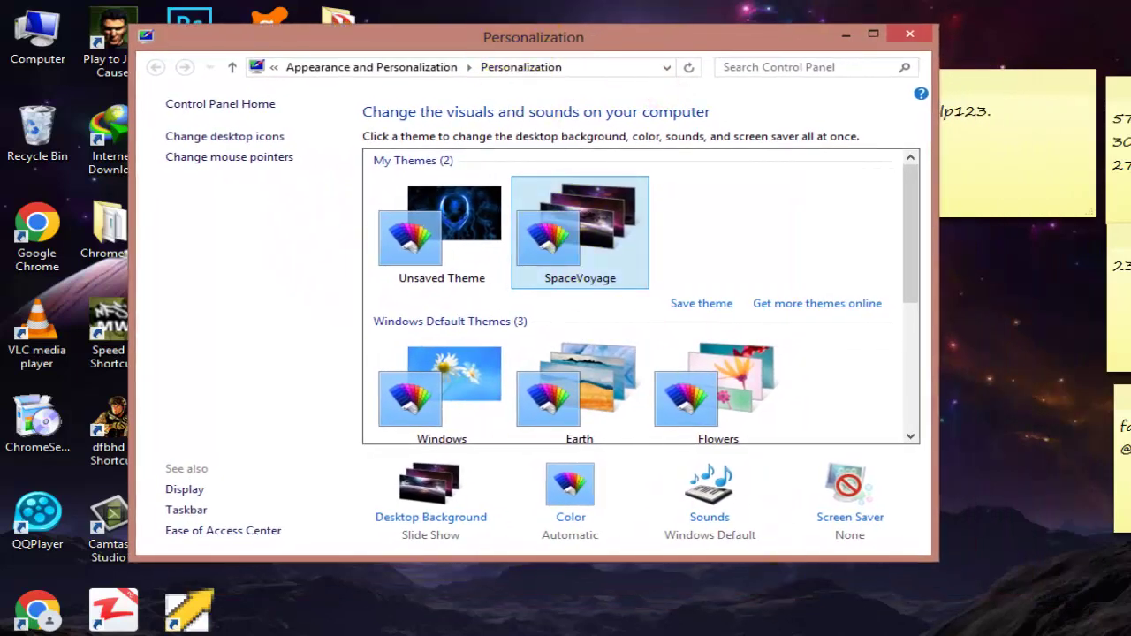
key("F10")
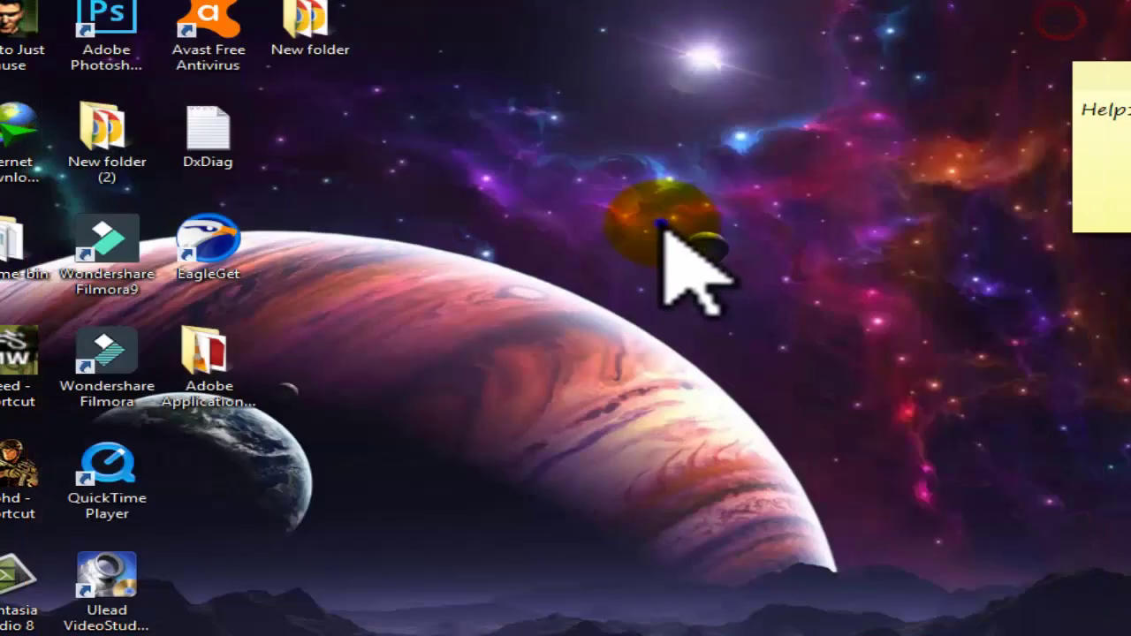
Reopen Personalization from the desktop context menu, showing the SpaceVoyage theme
right_click(665, 227)
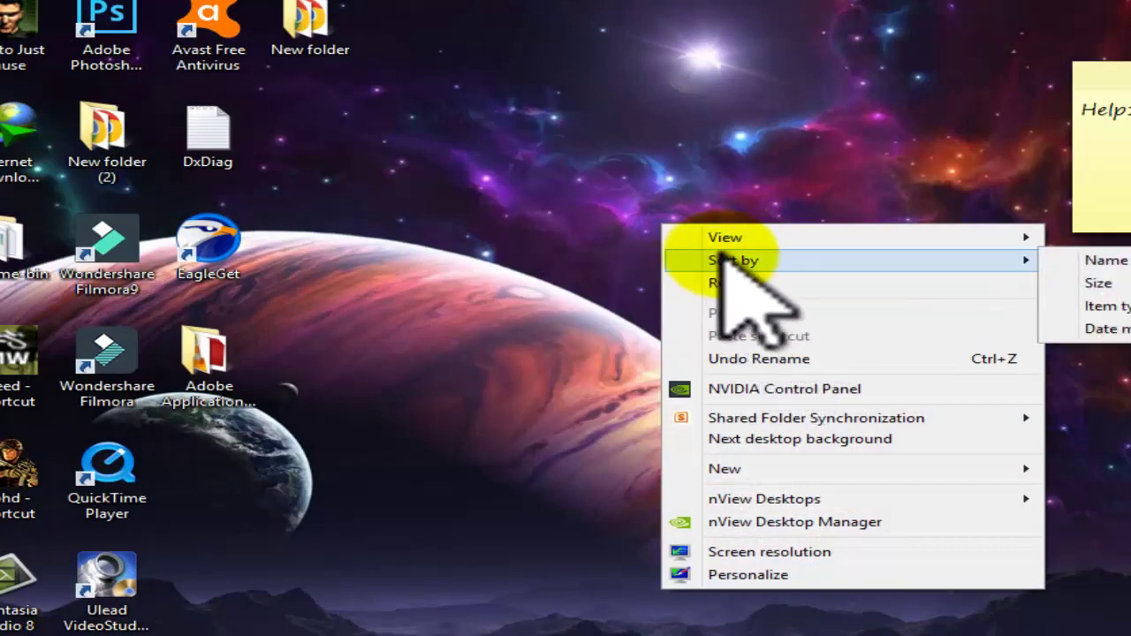
mouse_move(778, 235)
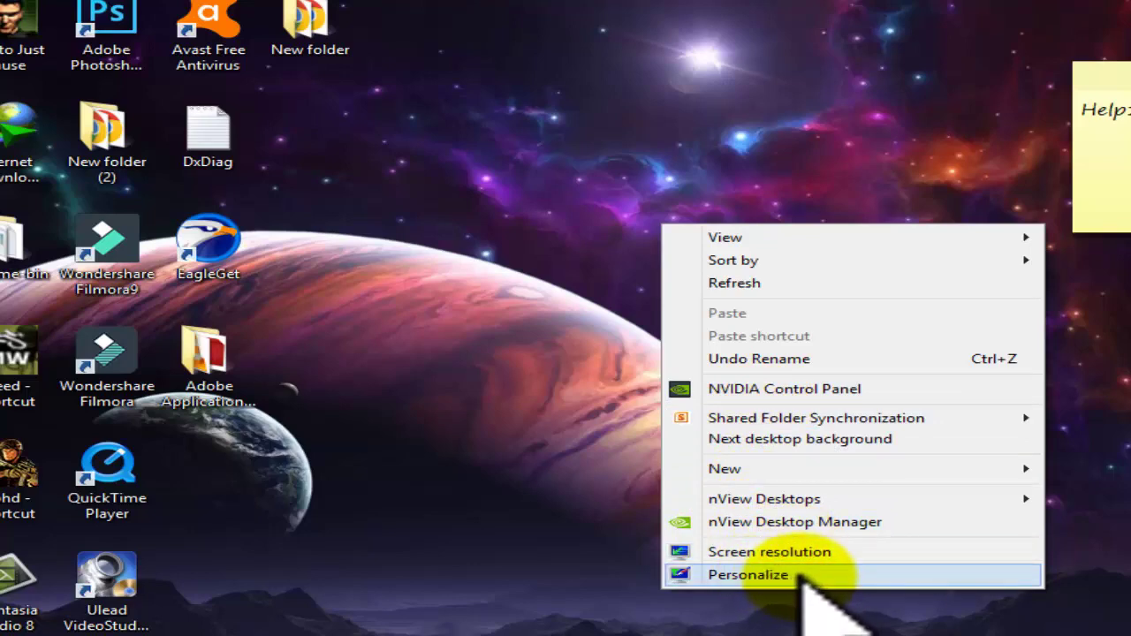
left_click(799, 576)
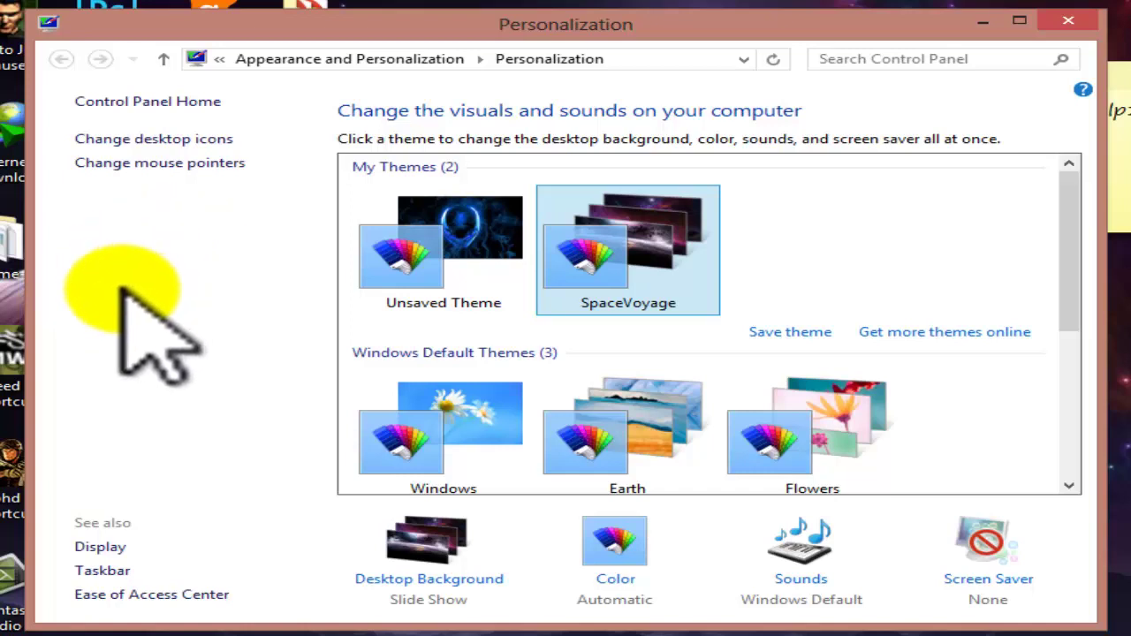
Open Mouse Properties through Change mouse pointers and show the Buttons tab
left_click(190, 163)
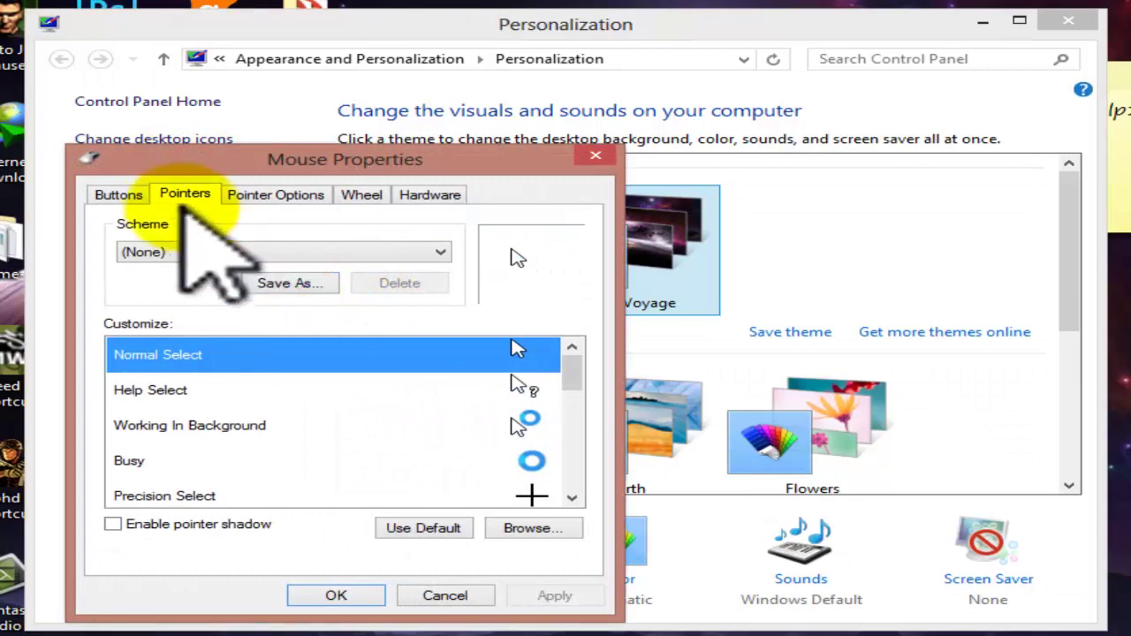
left_click(120, 195)
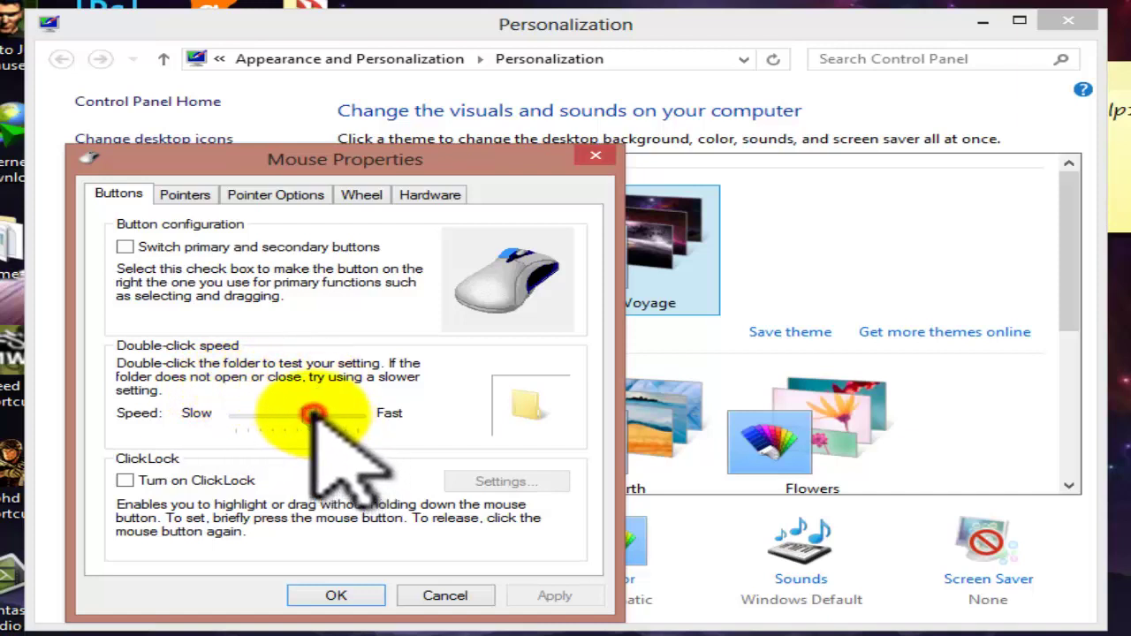
Move the double-click speed slider close to Fast
left_click_drag(313, 411, 355, 413)
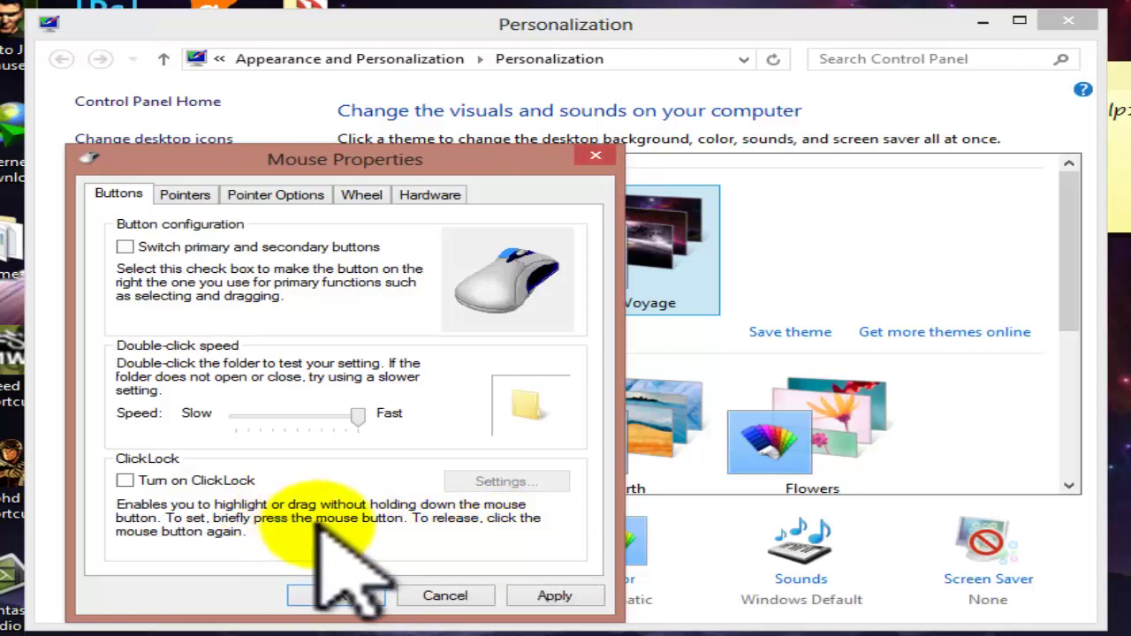
On the Pointers tab, try the Windows Black (large) scheme, then revert to (None)
left_click(184, 192)
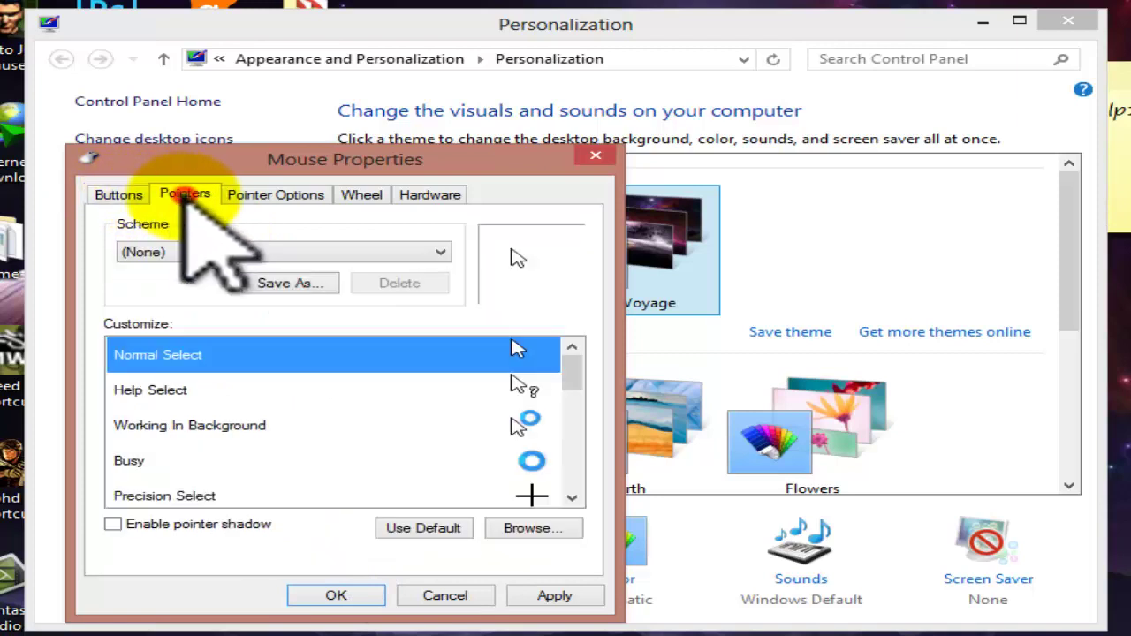
left_click(306, 251)
left_click(309, 311)
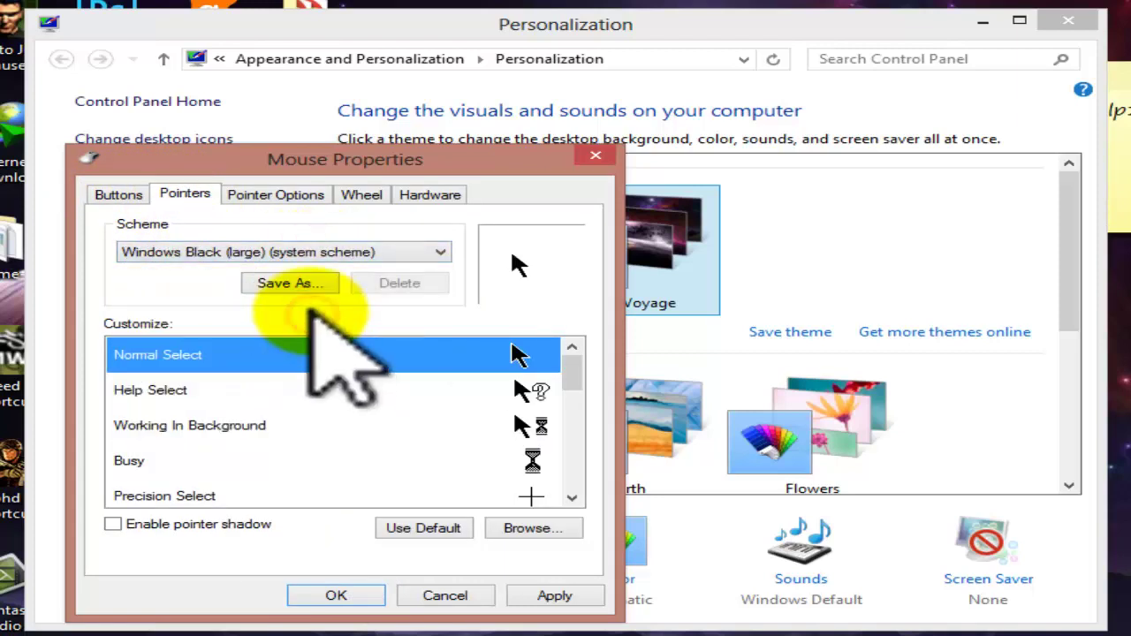
left_click(329, 250)
left_click(281, 270)
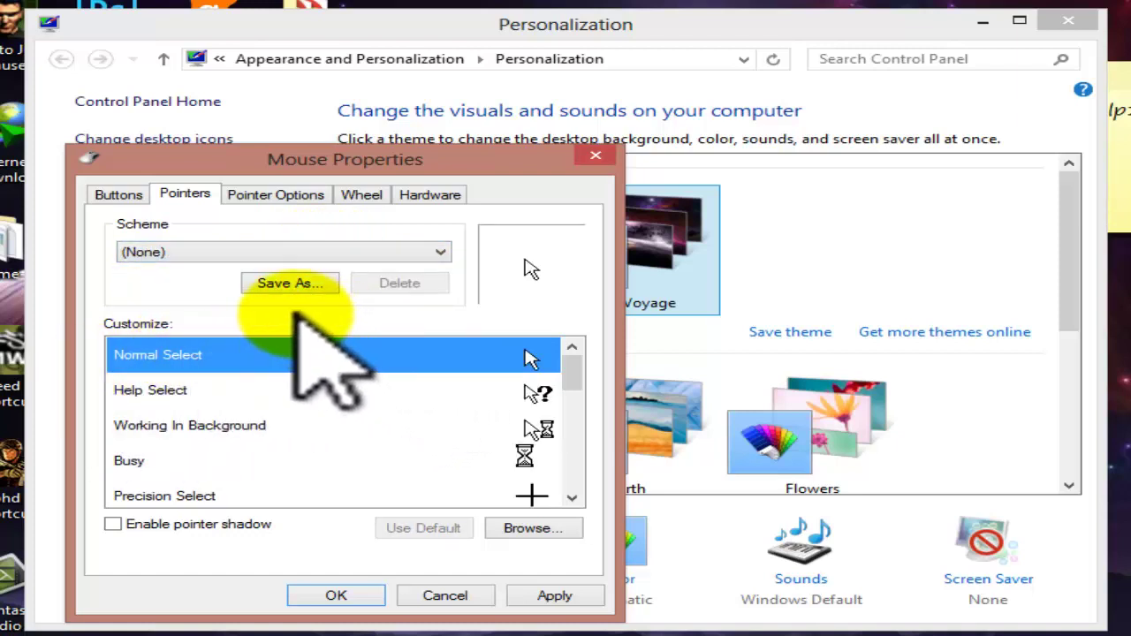
Try the Windows Inverted and Magnified pointer schemes, ending on (None)
left_click(213, 251)
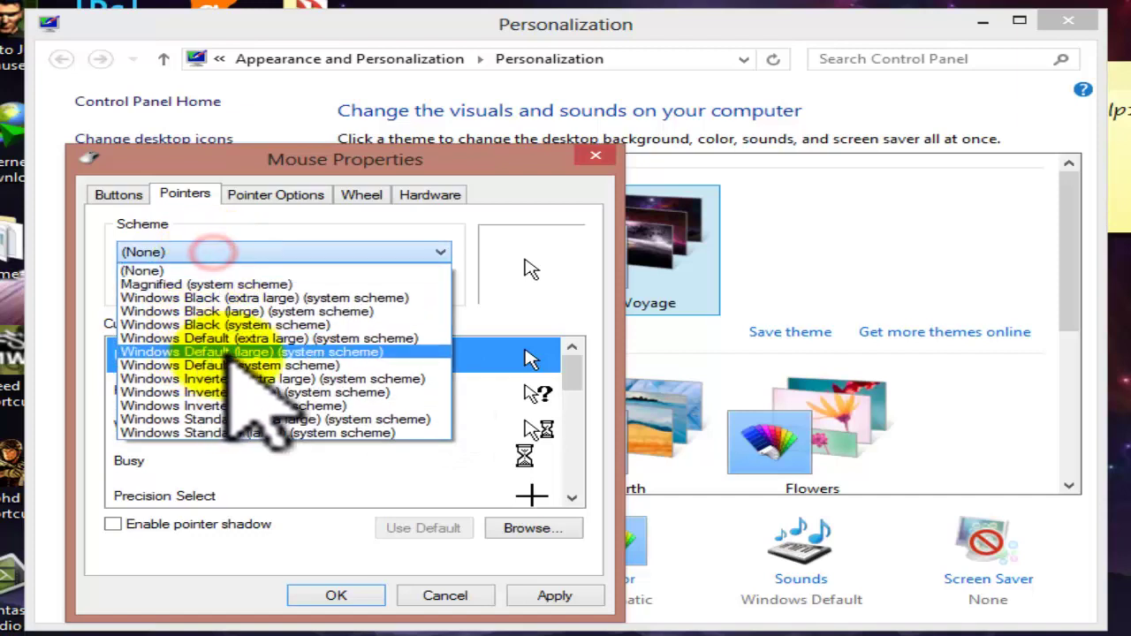
left_click(345, 406)
left_click(314, 252)
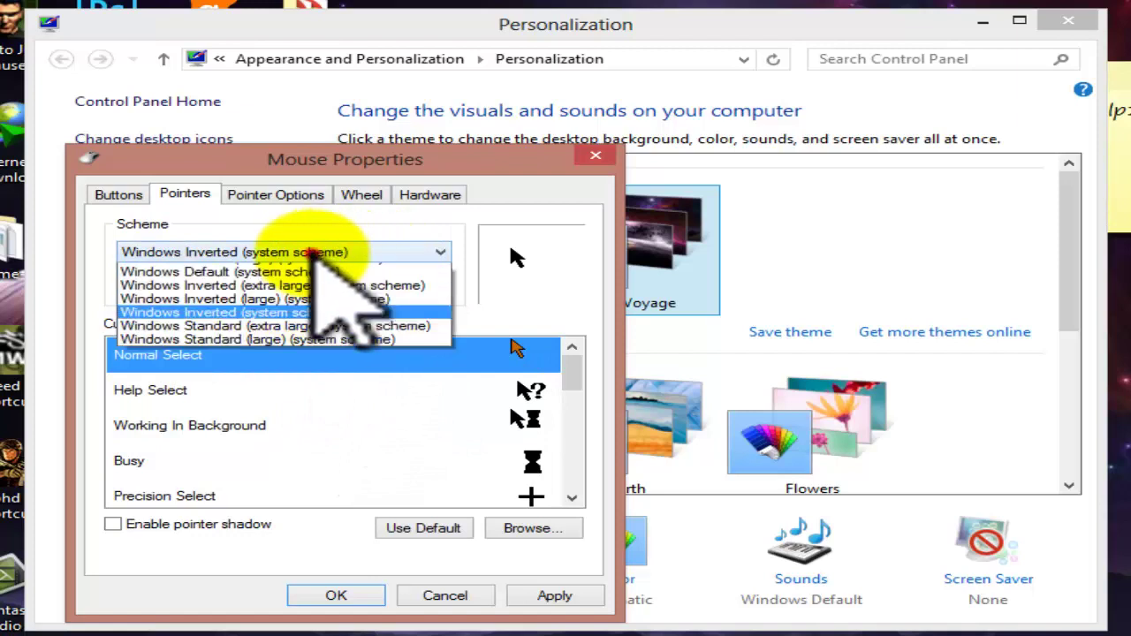
left_click(292, 281)
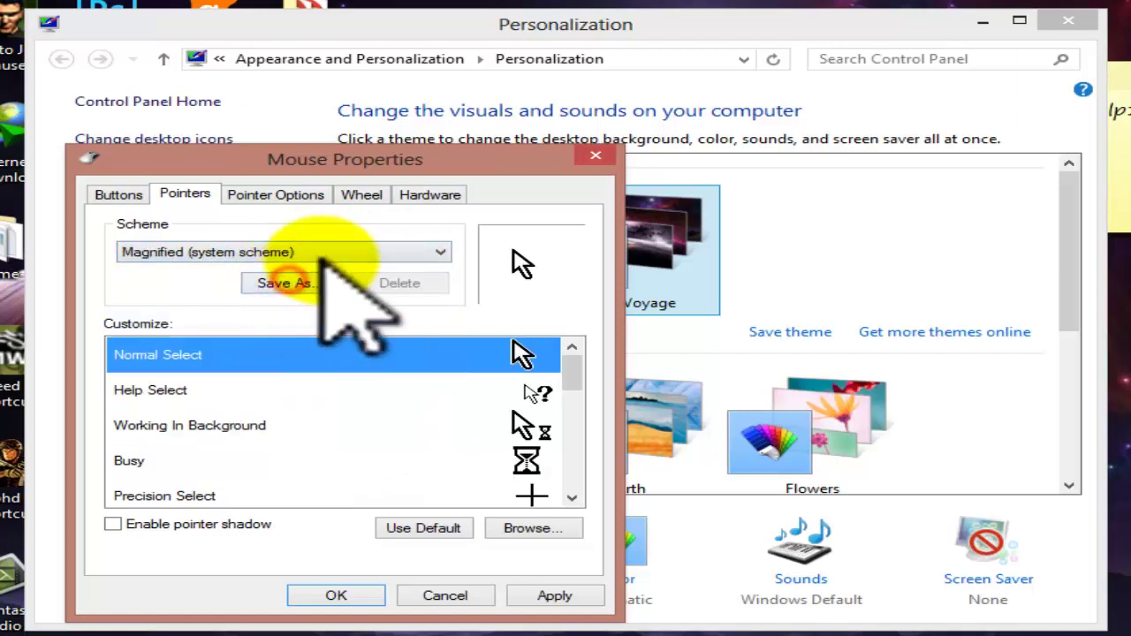
left_click(324, 254)
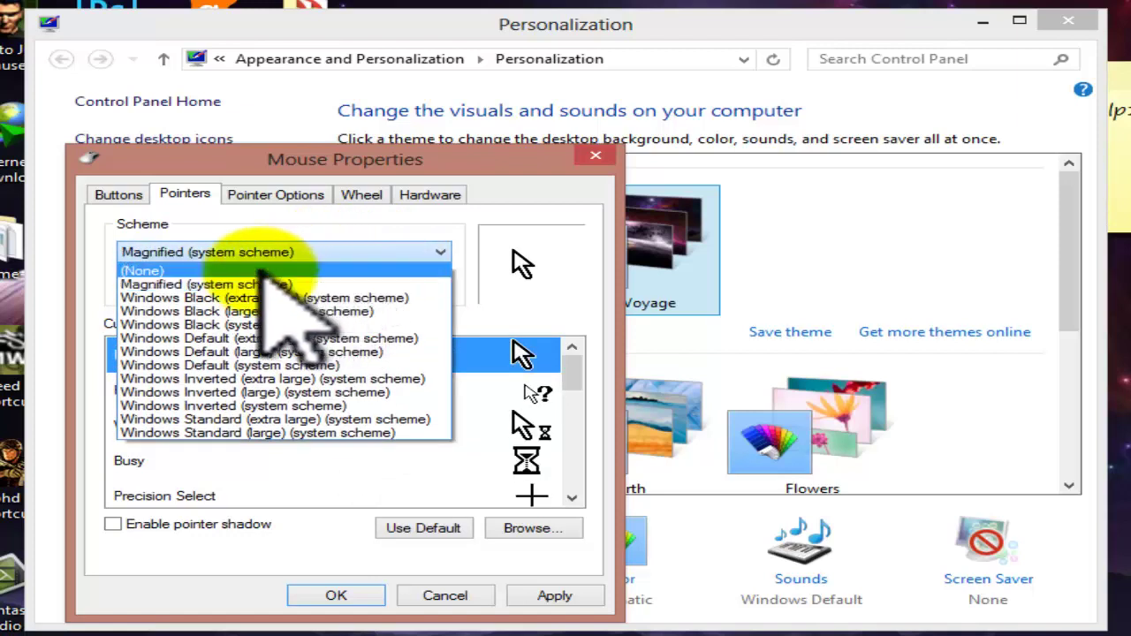
left_click(257, 271)
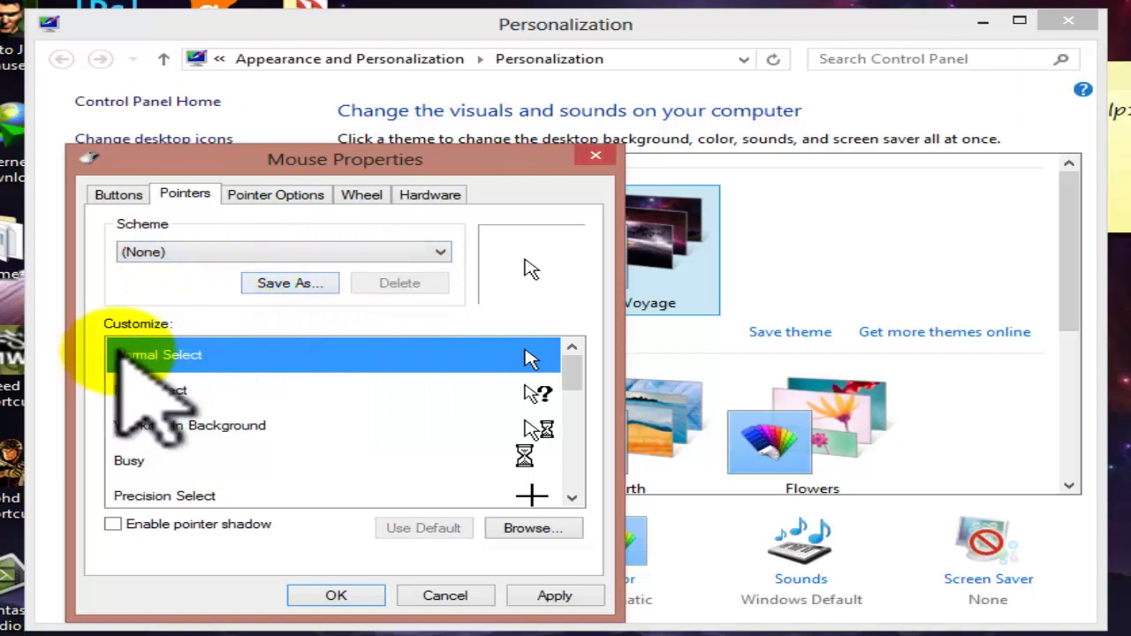
Toggle Enable pointer shadow on and off, applying each time, leaving it off
left_click_drag(570, 369, 467, 505)
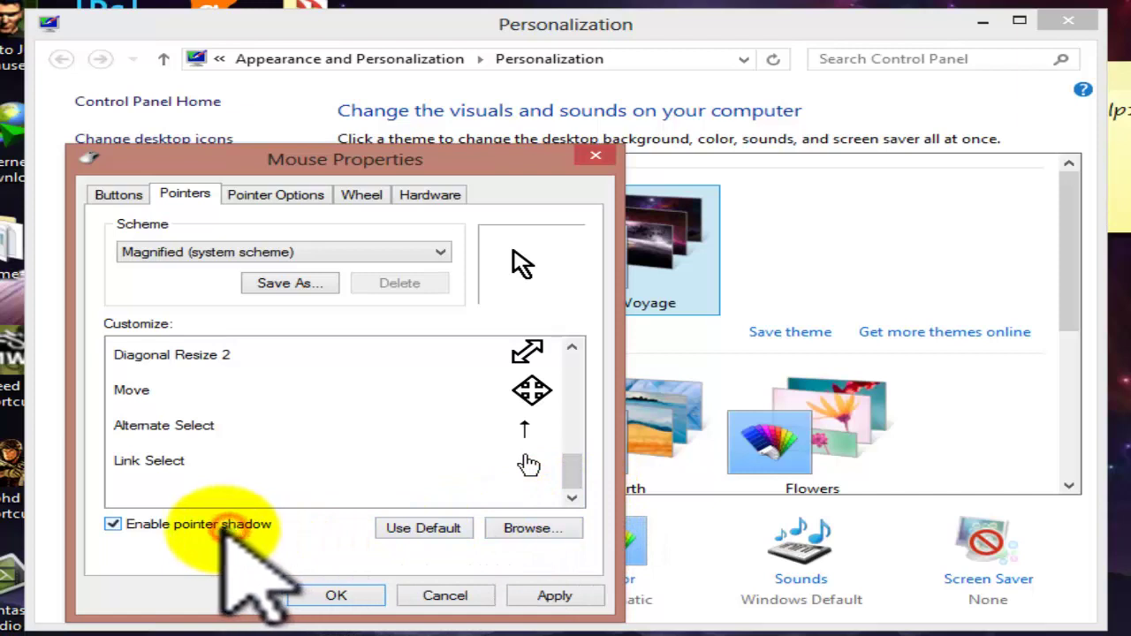
left_click(555, 595)
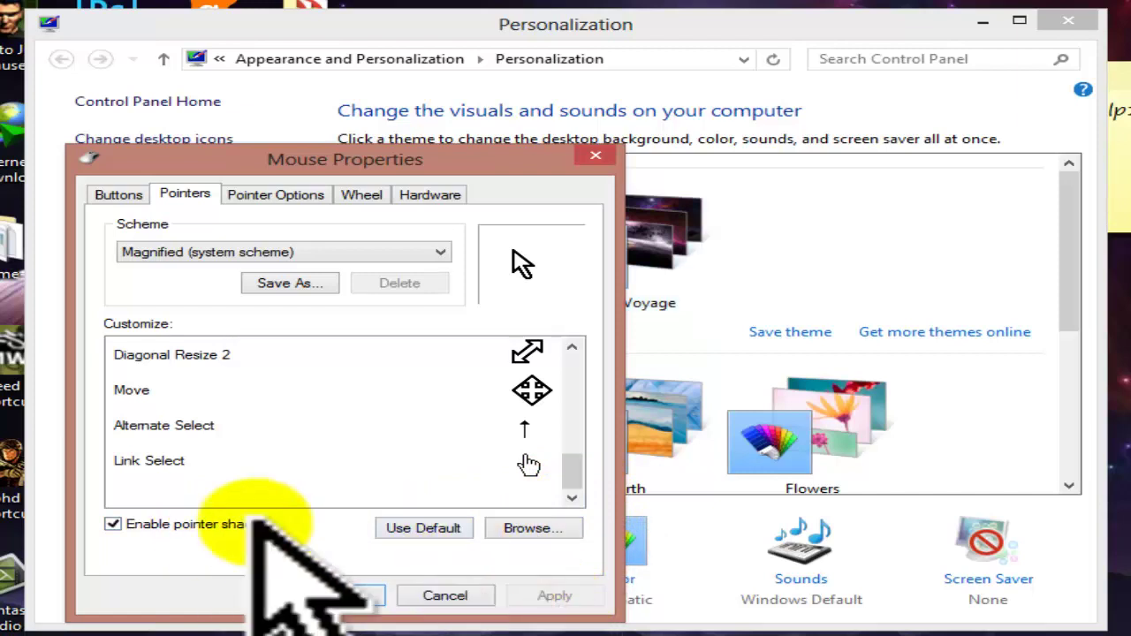
left_click(191, 524)
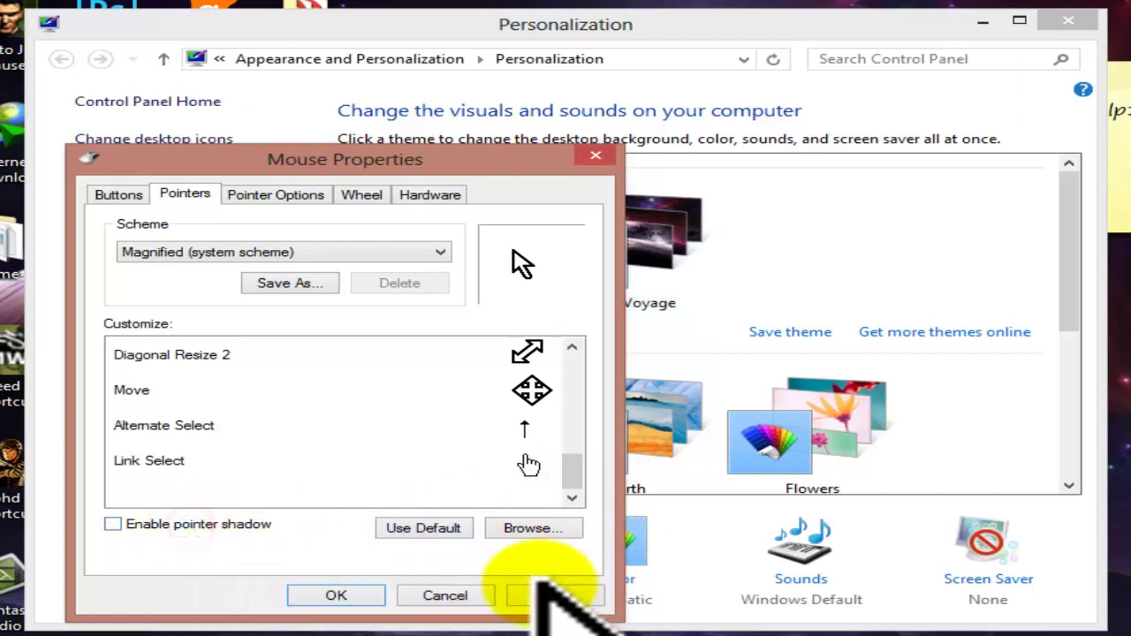
left_click(534, 591)
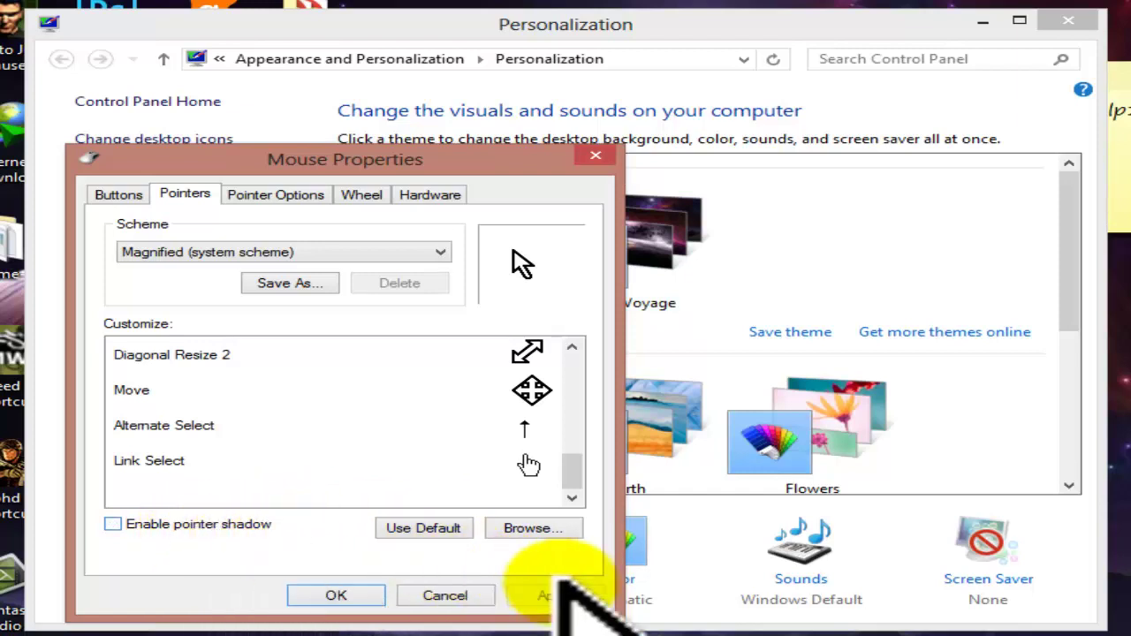
left_click(256, 523)
left_click(565, 595)
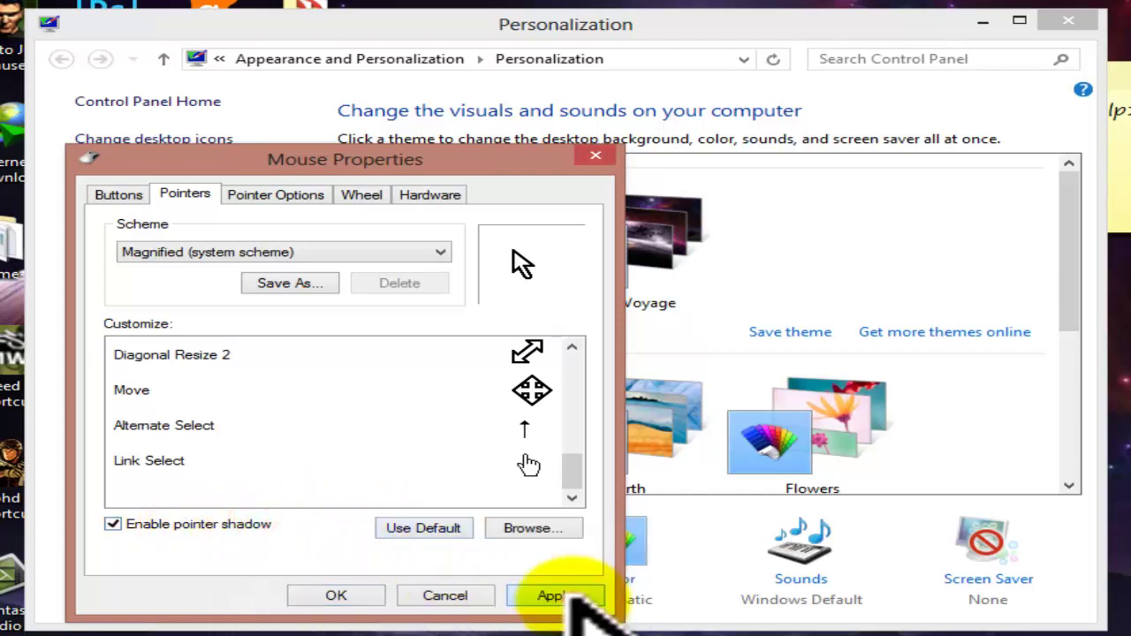
left_click(231, 524)
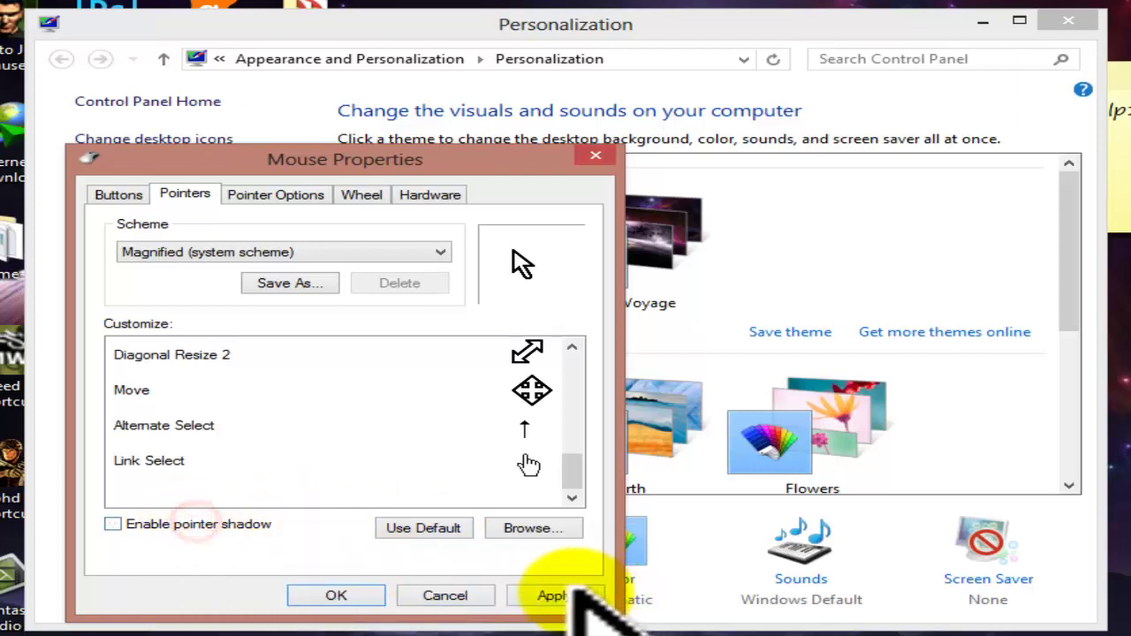
left_click(570, 593)
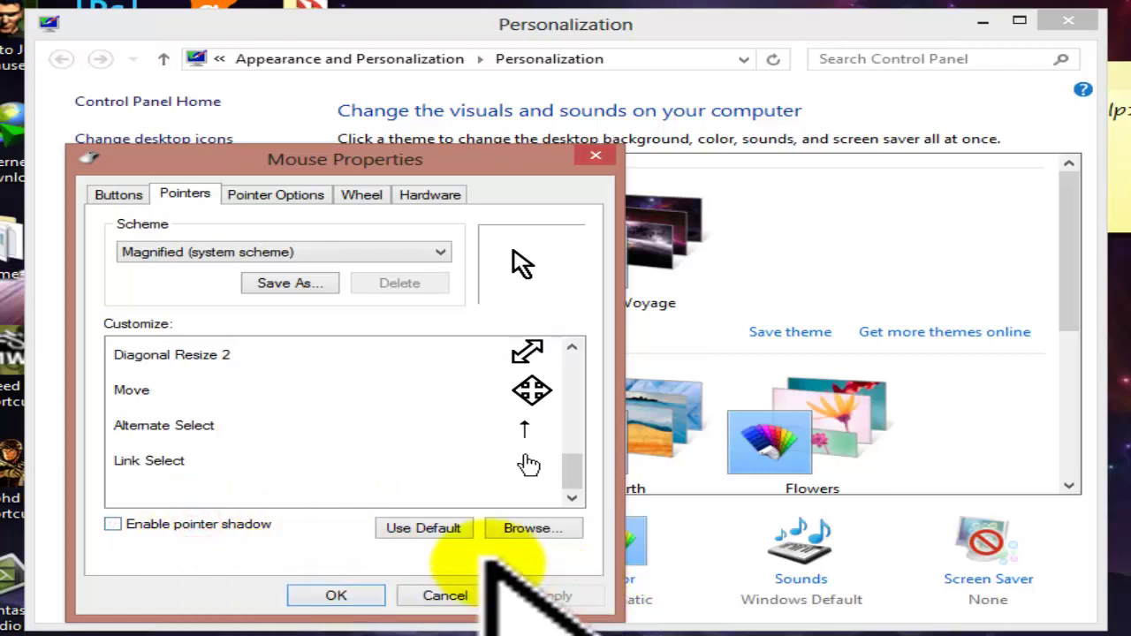
Select the (None) pointer scheme and apply it
left_click(330, 251)
left_click(292, 270)
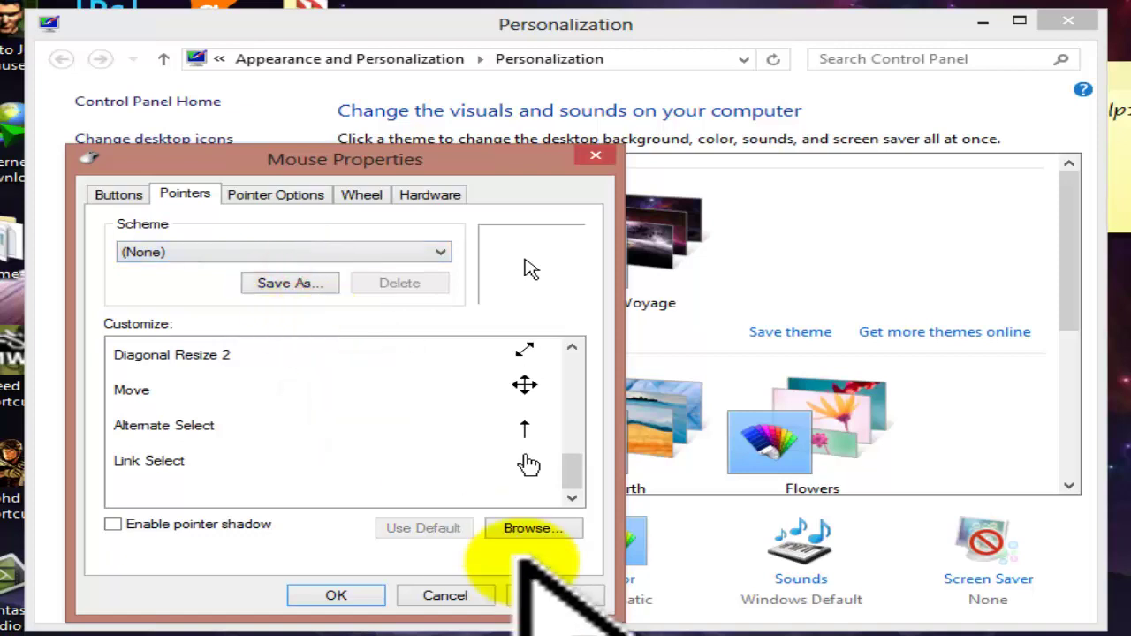
left_click(543, 590)
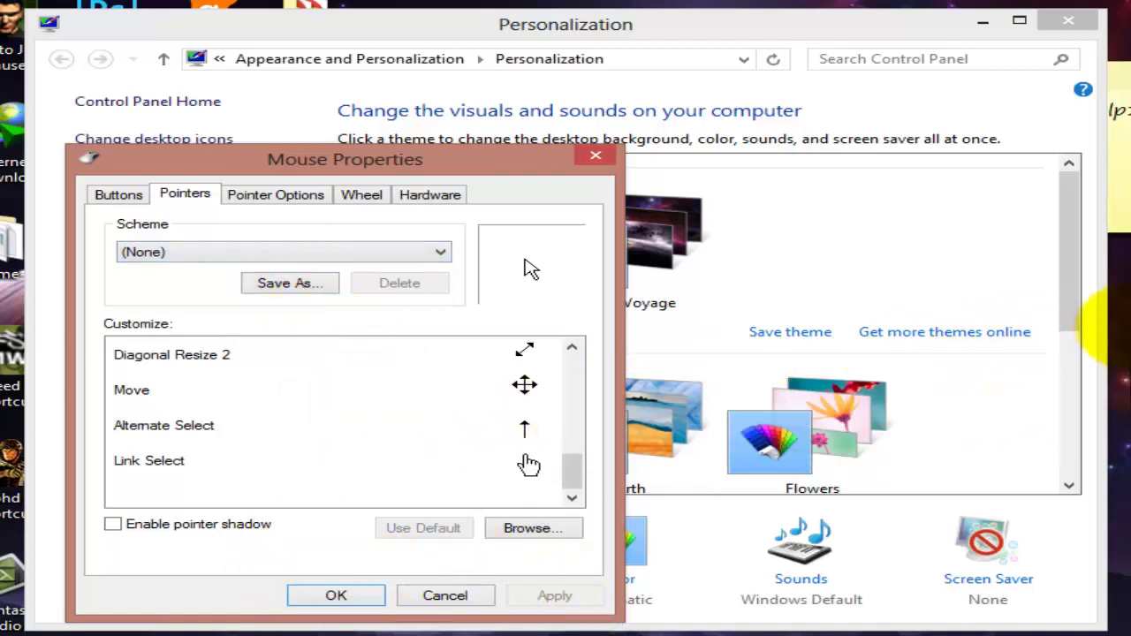
On Pointer Options, toggle pointer trails on and back off, and toggle hide pointer while typing
left_click(263, 198)
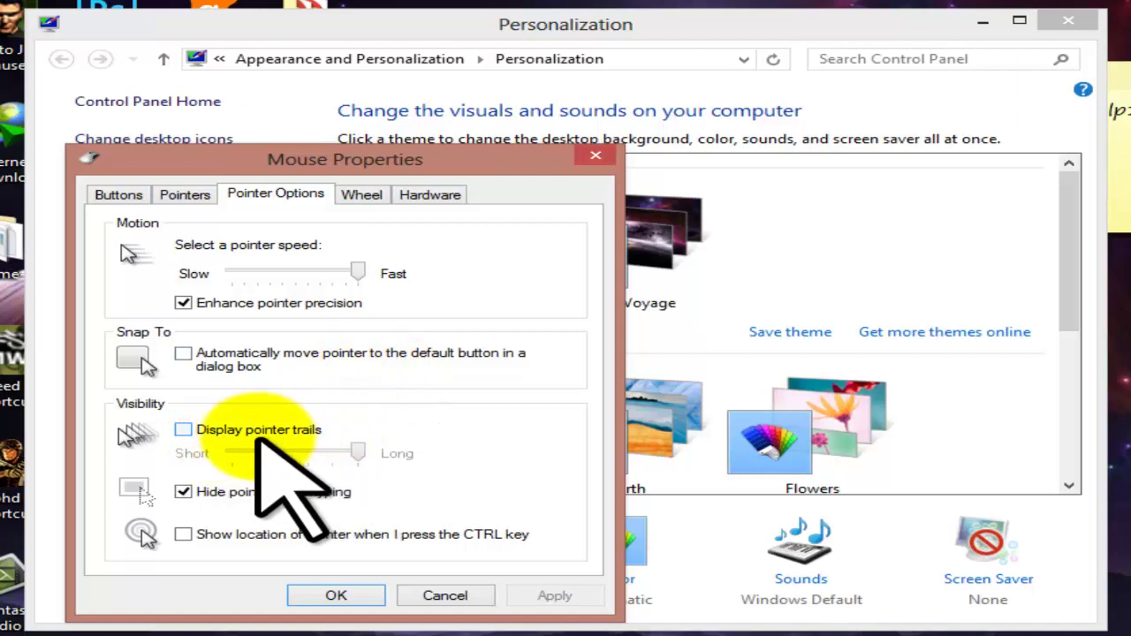
left_click(196, 431)
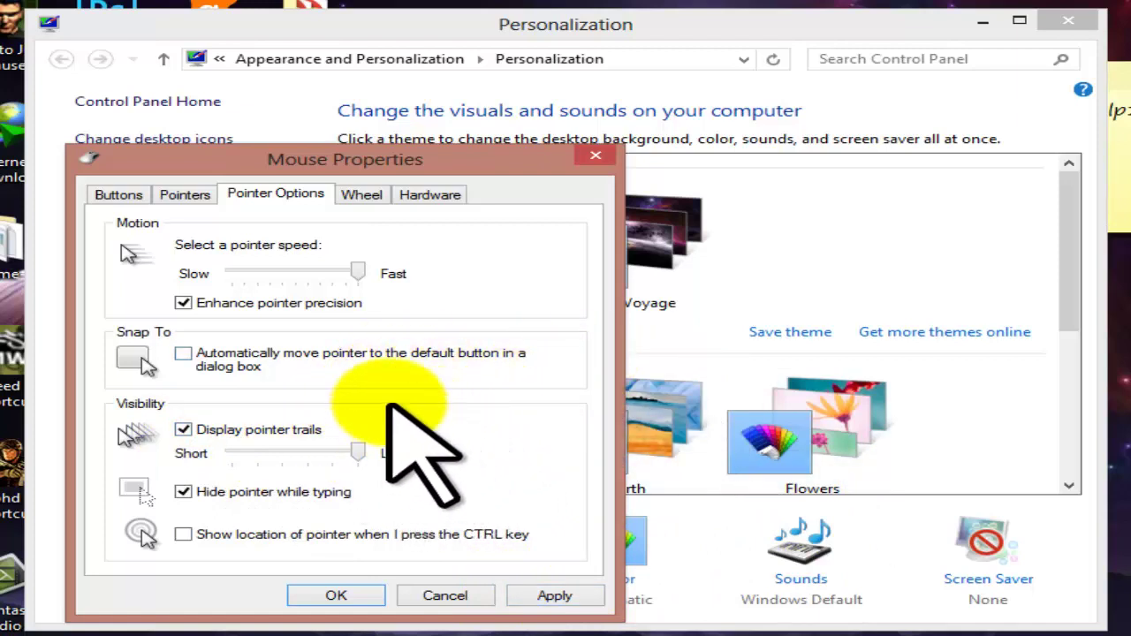
left_click(185, 430)
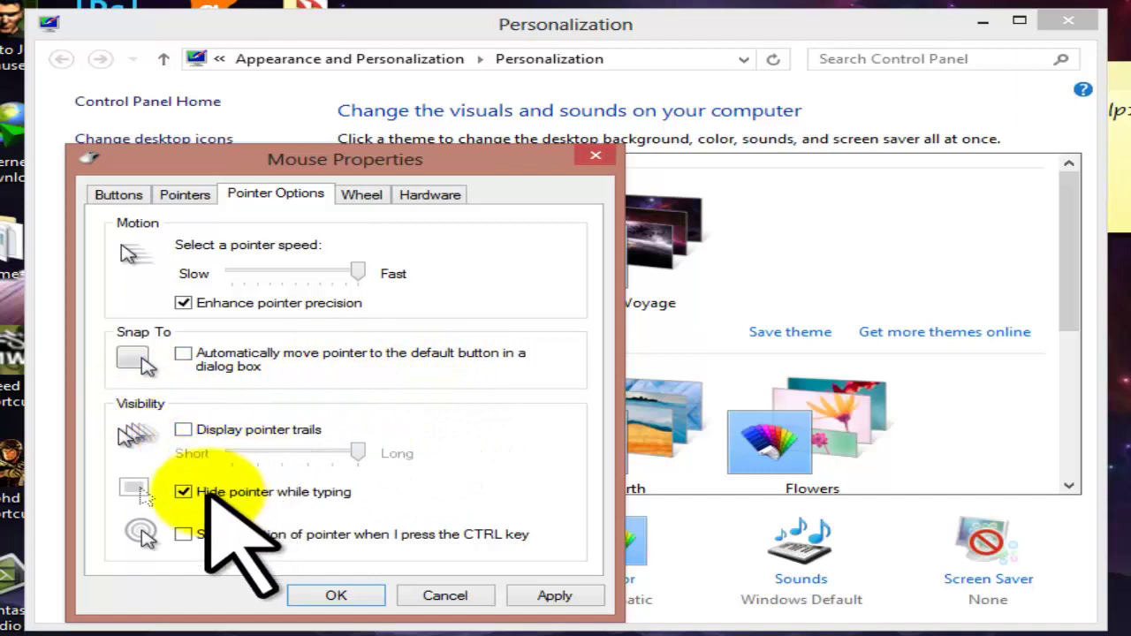
left_click(292, 495)
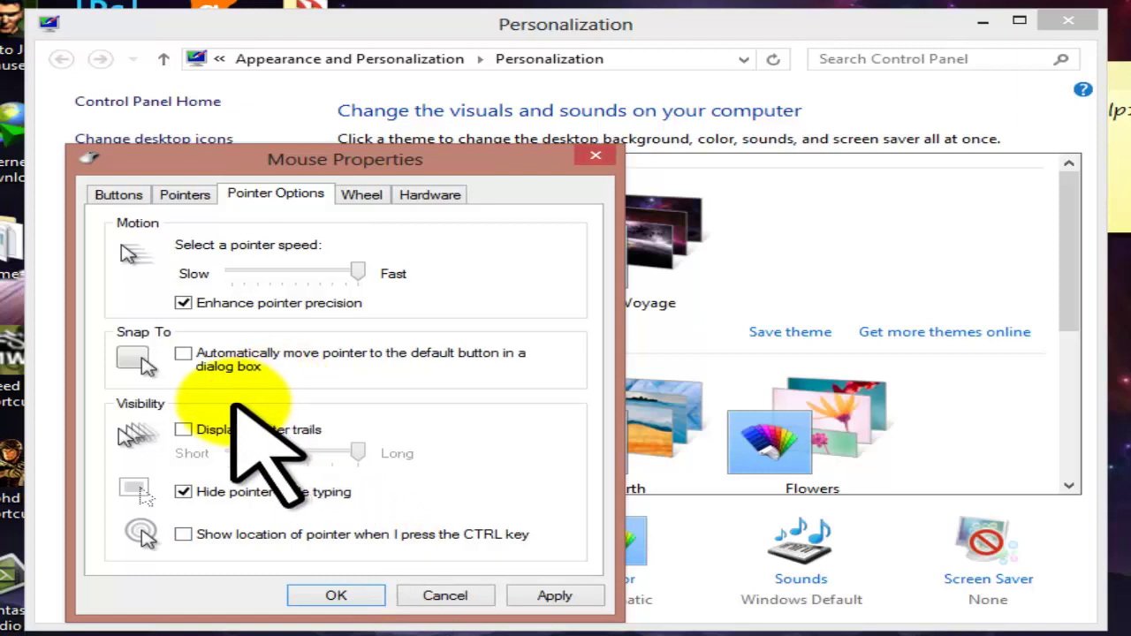
Review the Wheel scrolling settings, then the Hardware page showing the USB IntelliMouse Optical
left_click(361, 193)
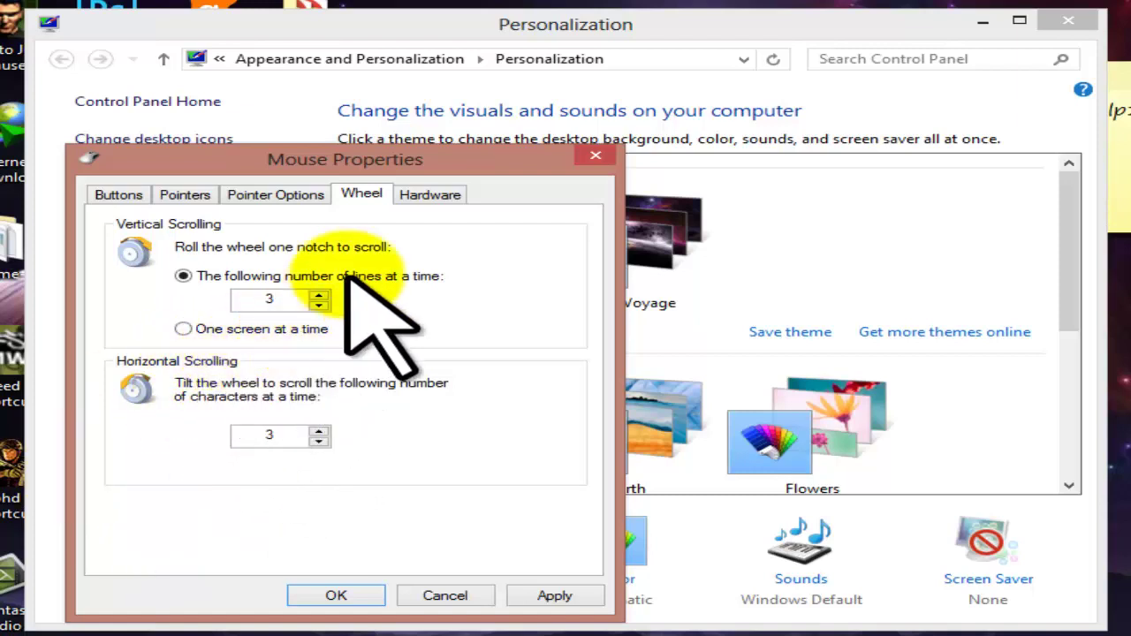
left_click(412, 191)
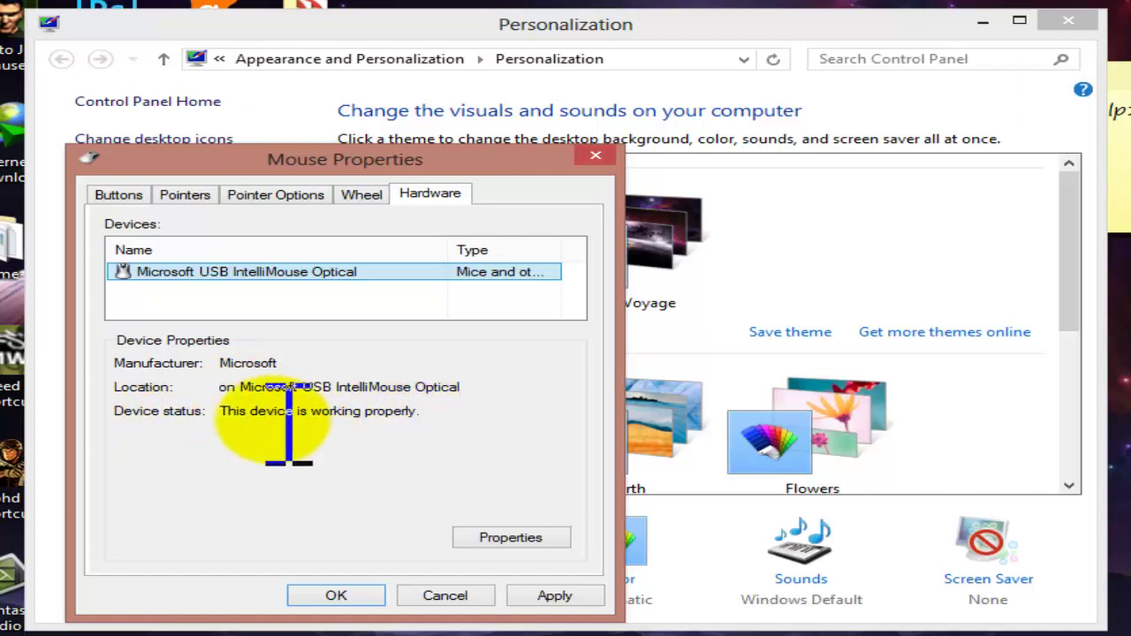
left_click(532, 537)
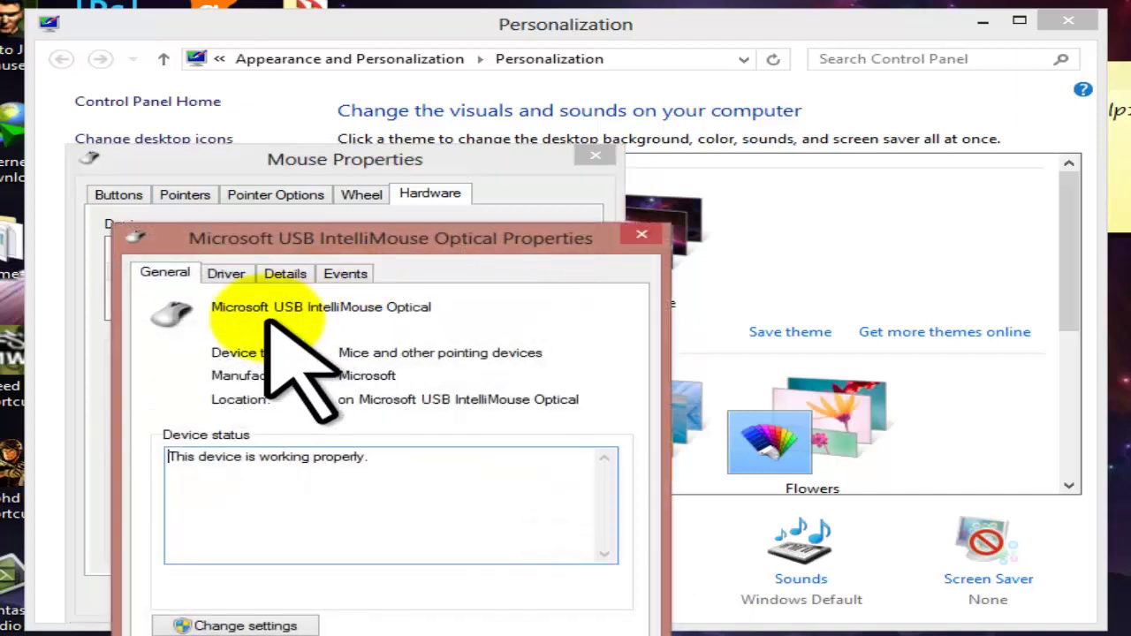
left_click(226, 273)
left_click(287, 273)
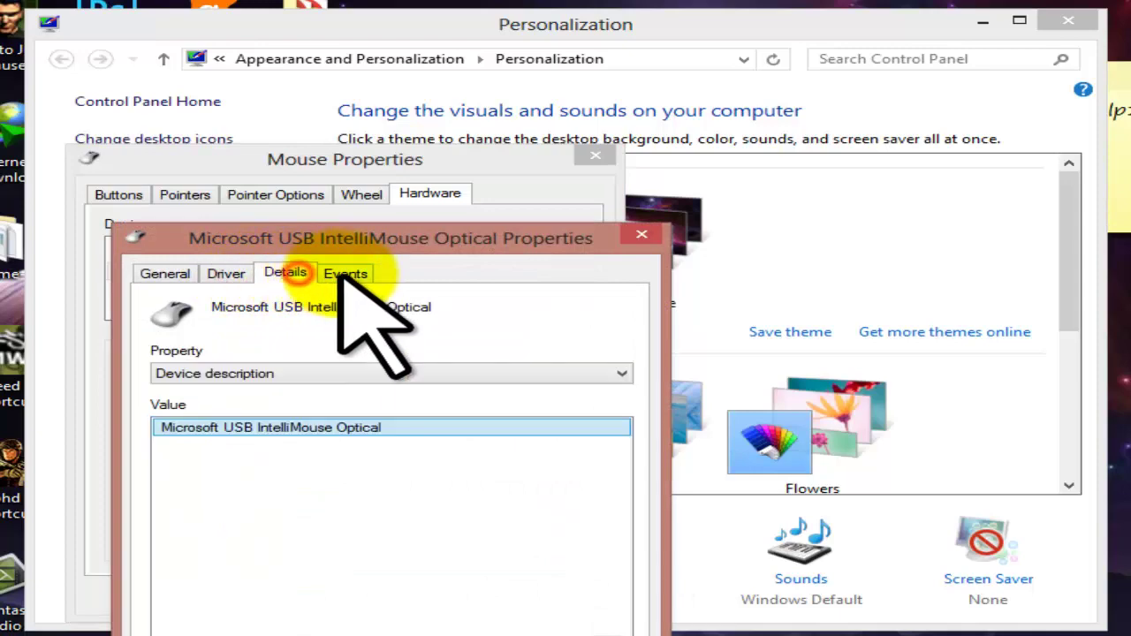
left_click(343, 274)
left_click(269, 274)
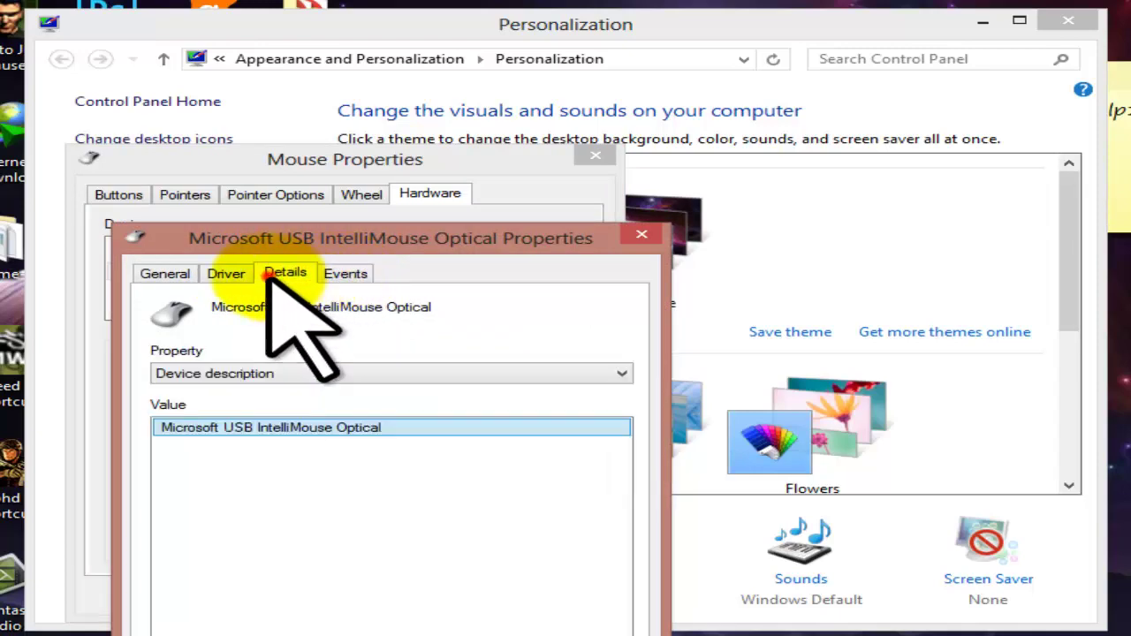
left_click(225, 275)
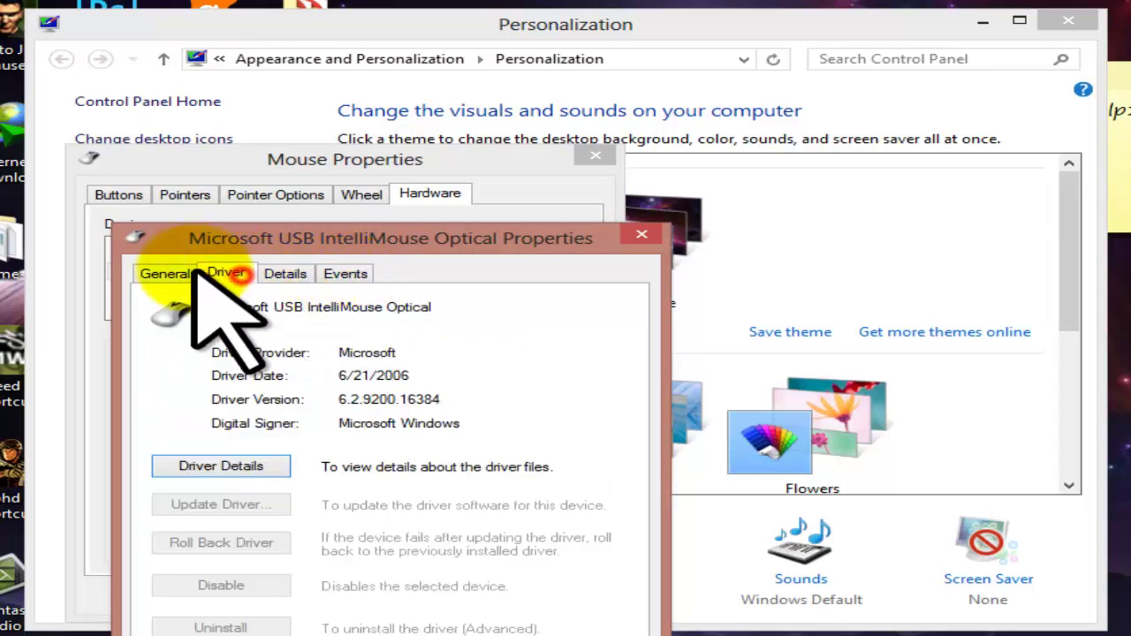
left_click(640, 236)
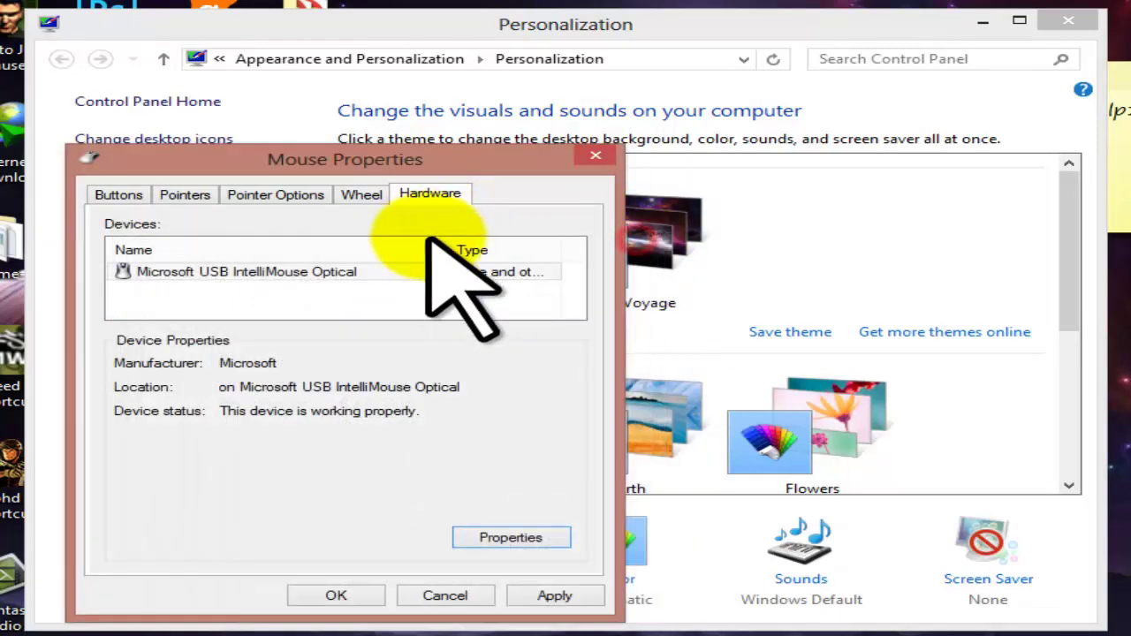
left_click(177, 194)
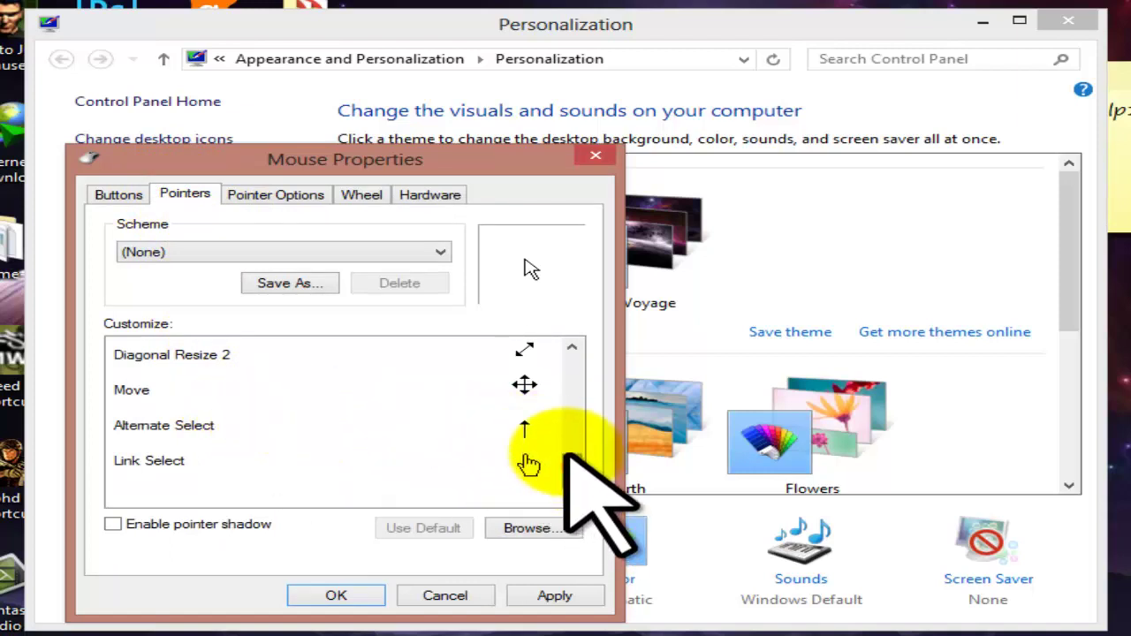
Scroll the (None) scheme's Customize list, select Handwriting and apply, then return to Pointer Options
left_click_drag(568, 464, 555, 413)
left_click(540, 422)
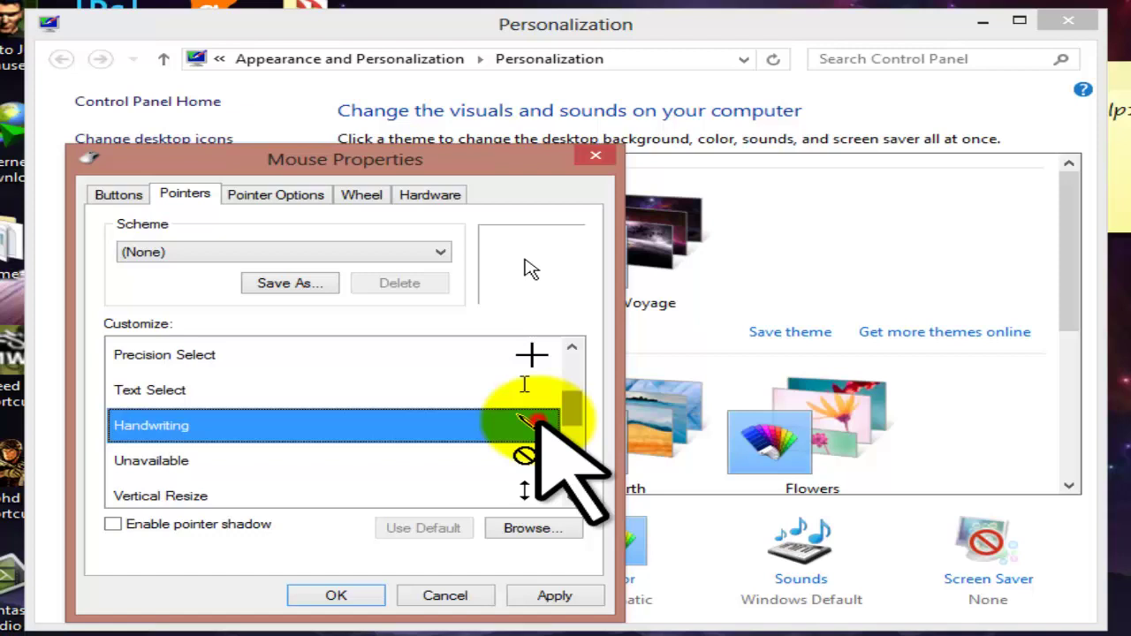
left_click(555, 595)
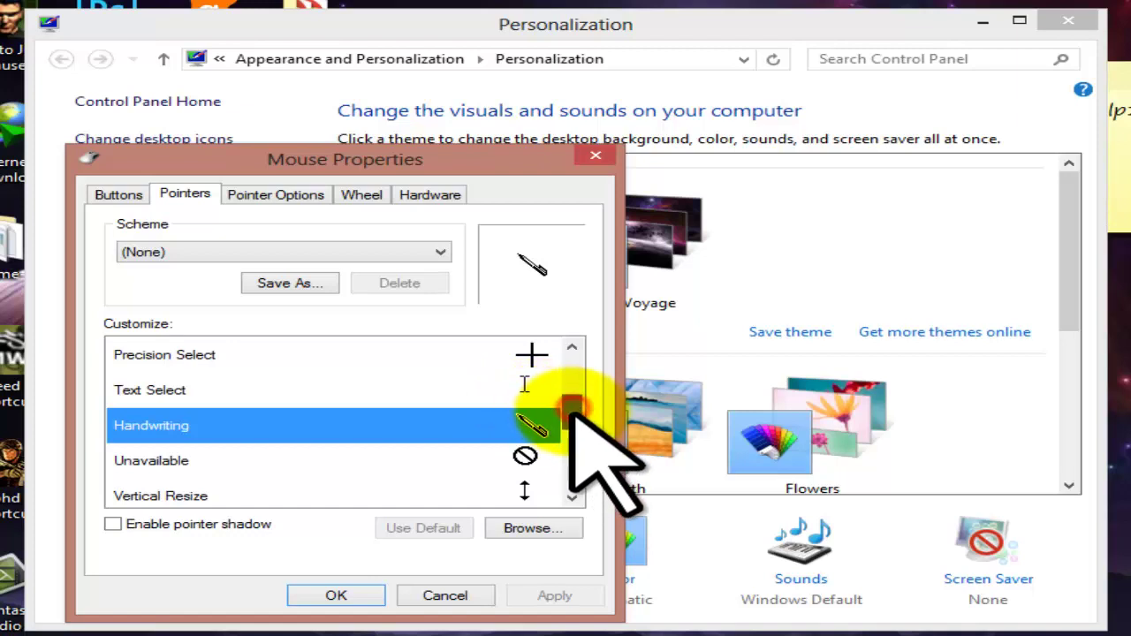
left_click_drag(570, 409, 565, 421)
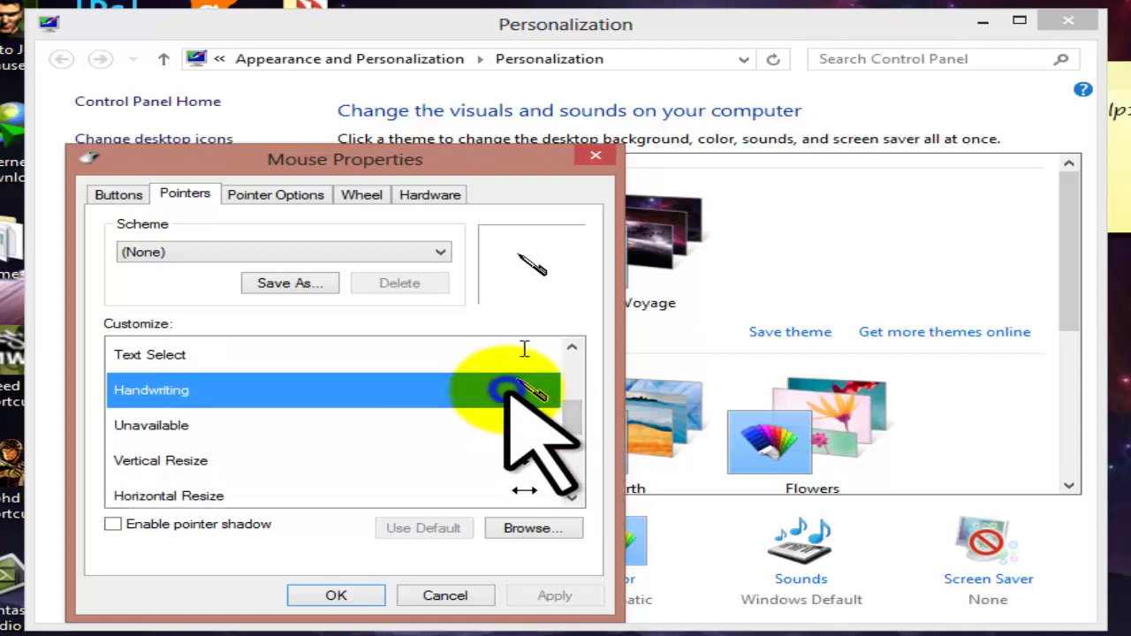
left_click_drag(576, 406, 480, 416)
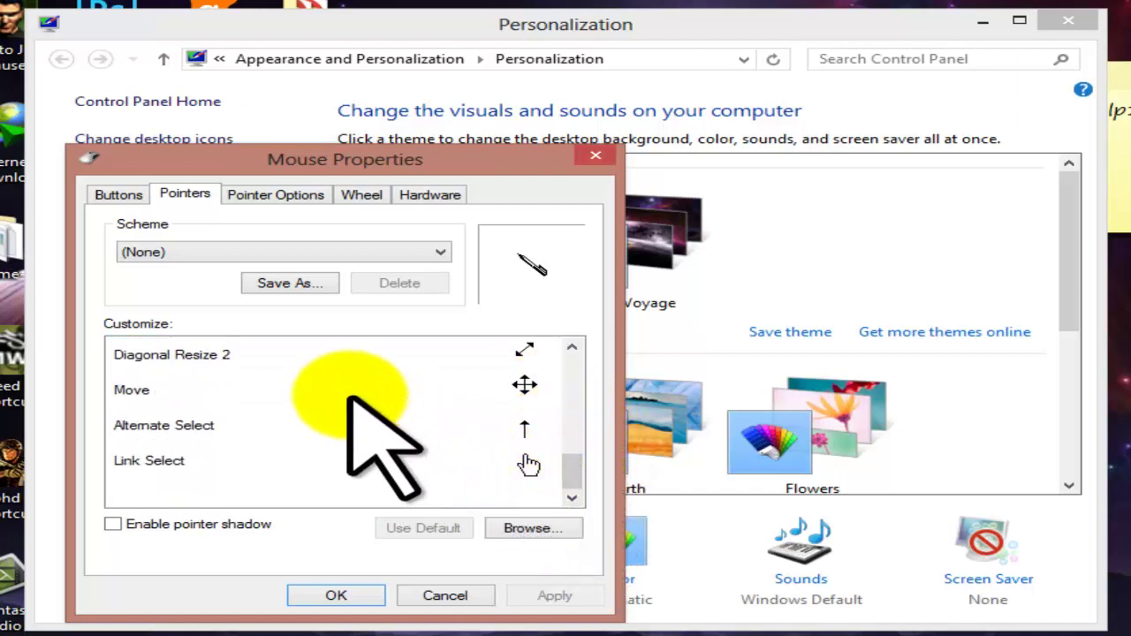
left_click(283, 194)
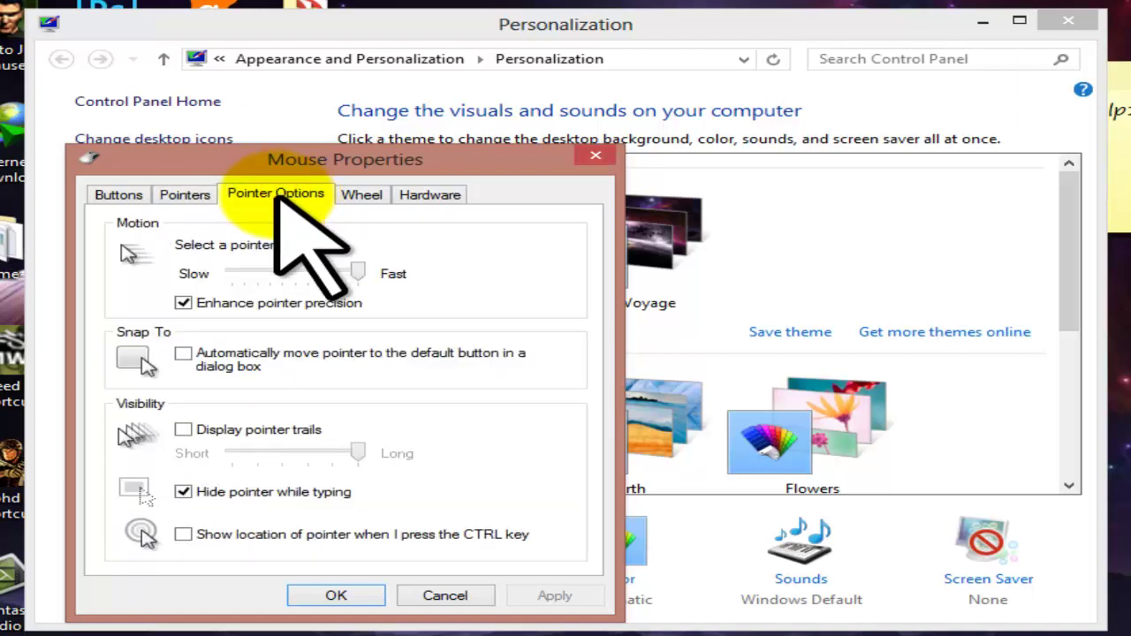
Review the Wheel tab's scrolling settings, then cancel out of Mouse Properties to return to Personalization
left_click(353, 194)
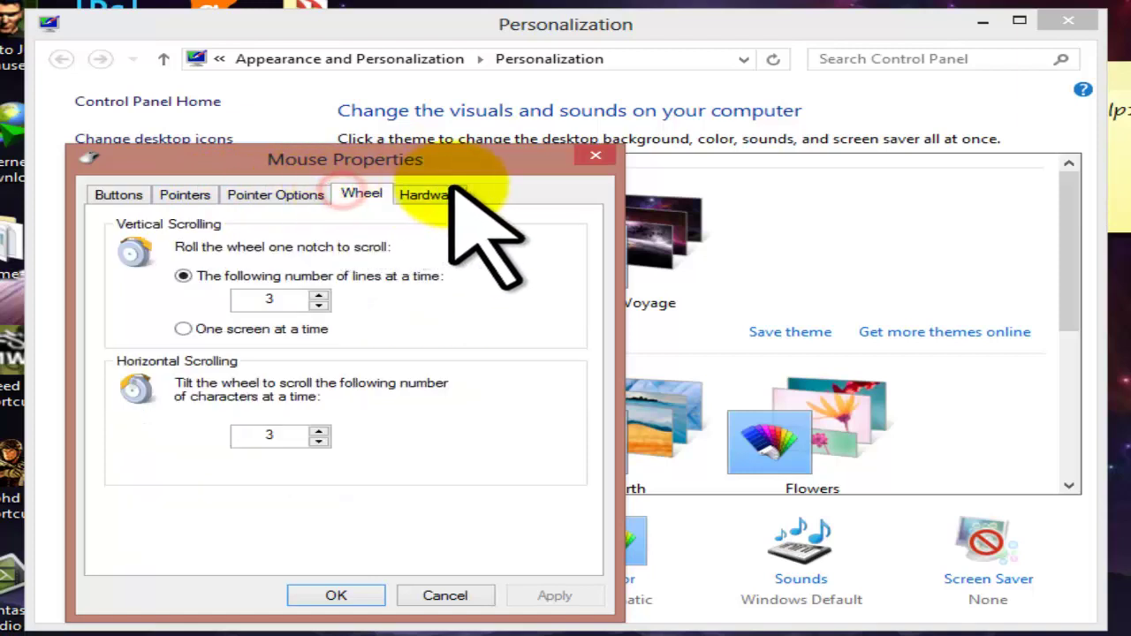
left_click(428, 590)
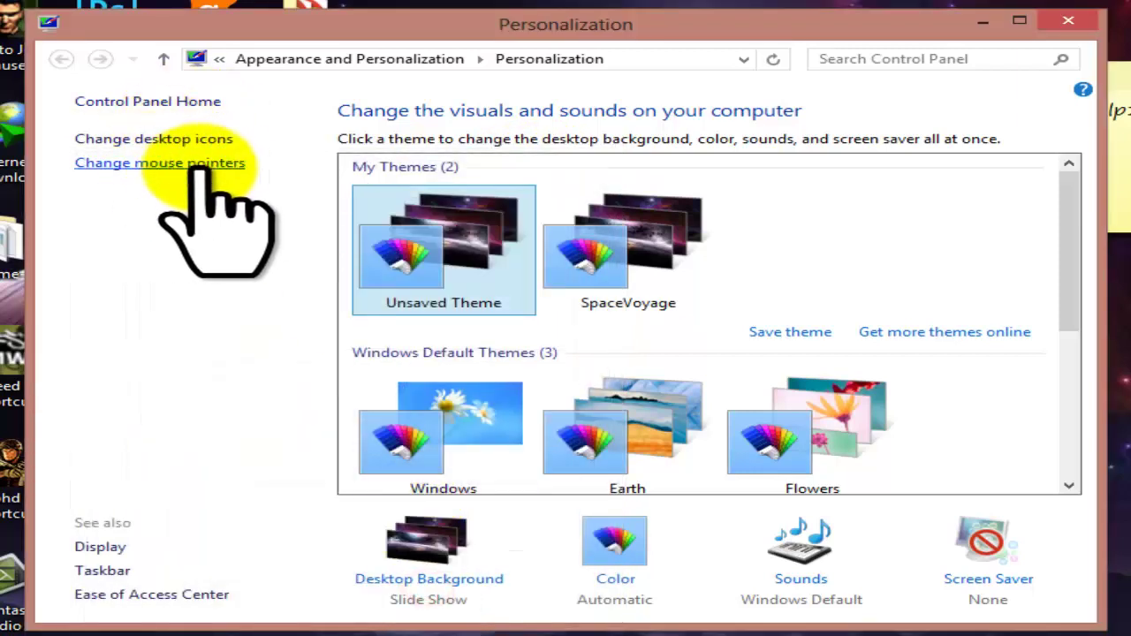